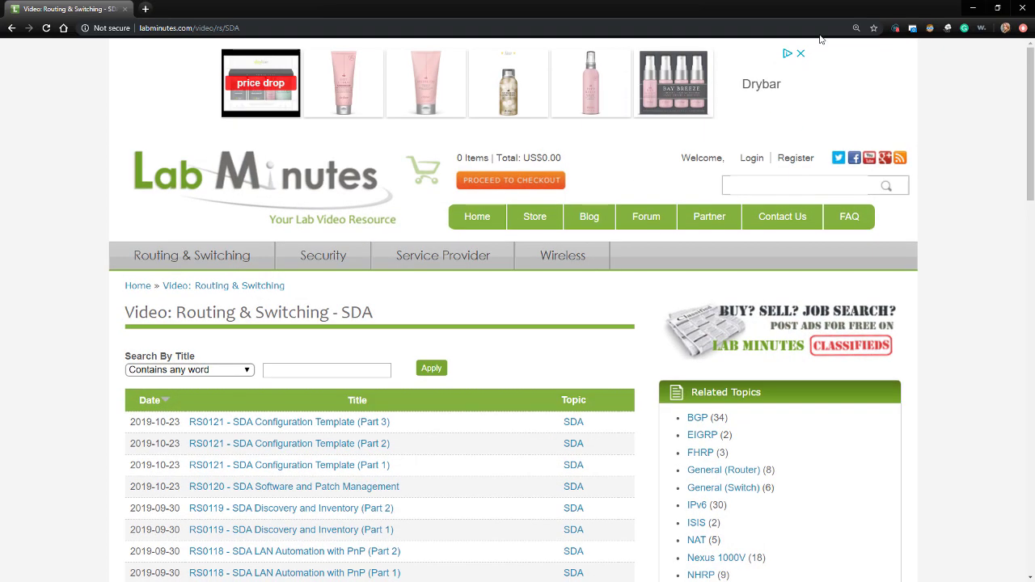
- Finish reading the Lab Minutes page, close the browser, and bring Postman forward
scroll(373, 416, down, 1)
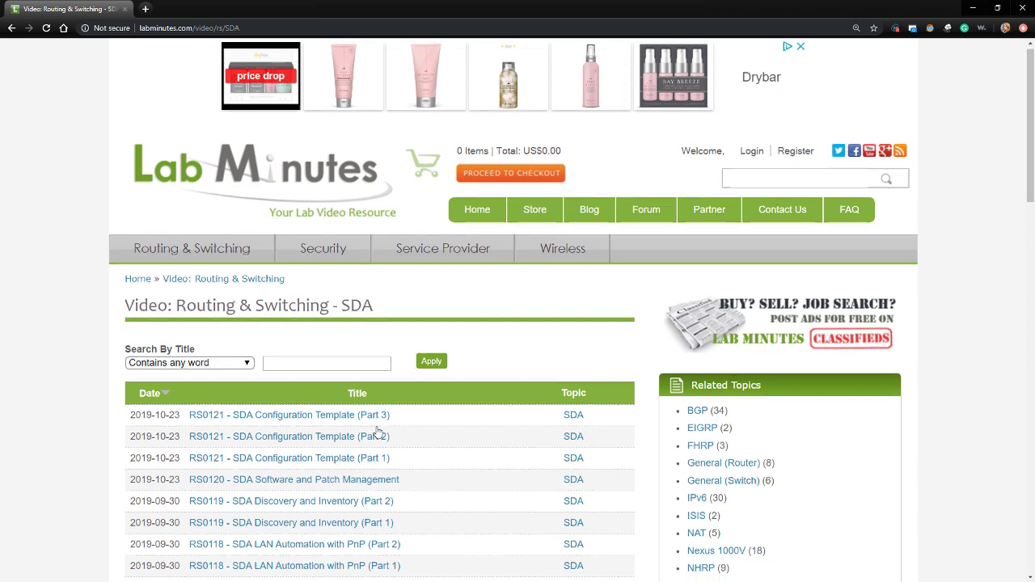
scroll(446, 522, down, 1)
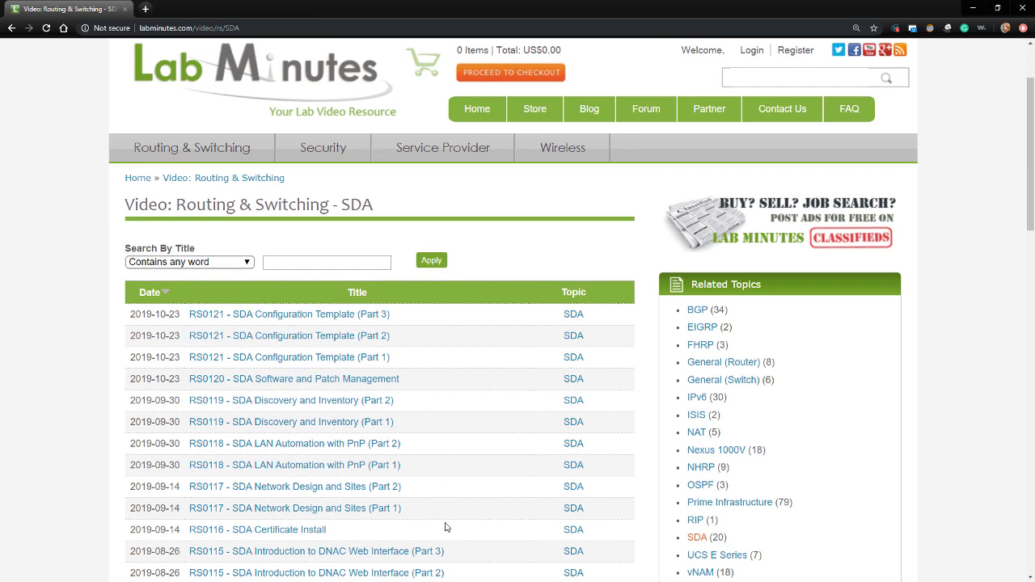
scroll(445, 519, down, 1)
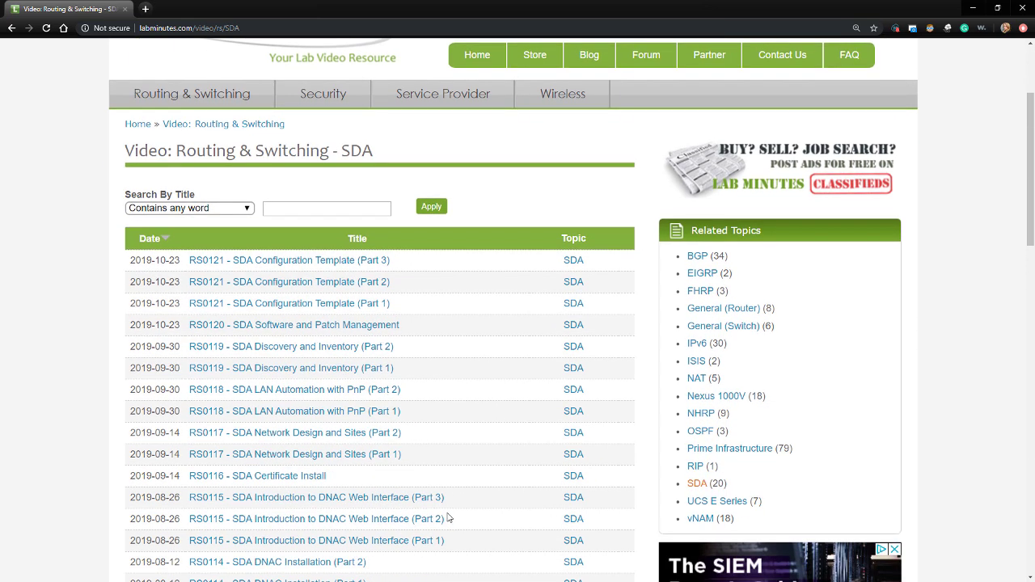
scroll(451, 518, up, 3)
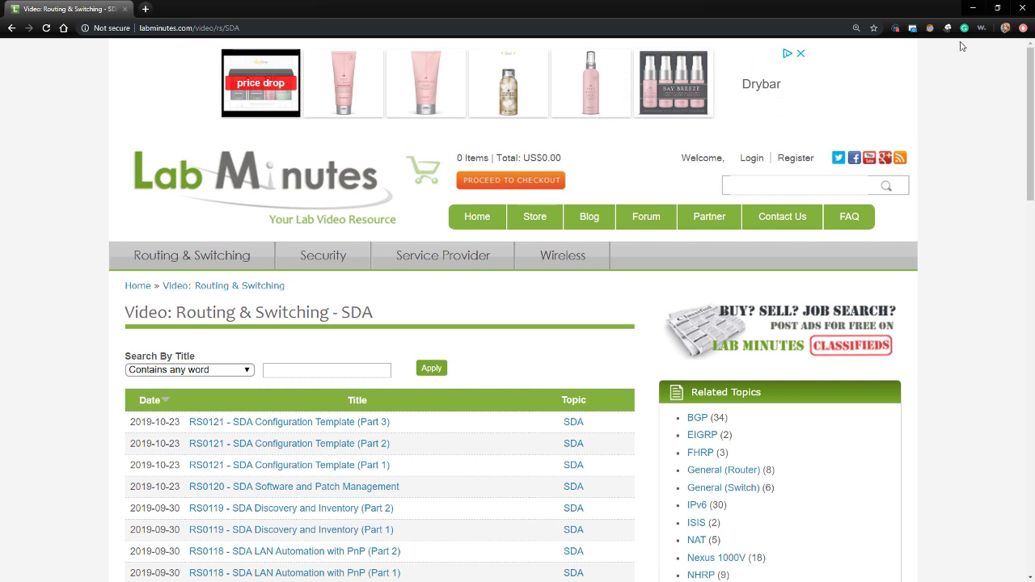
click(1024, 9)
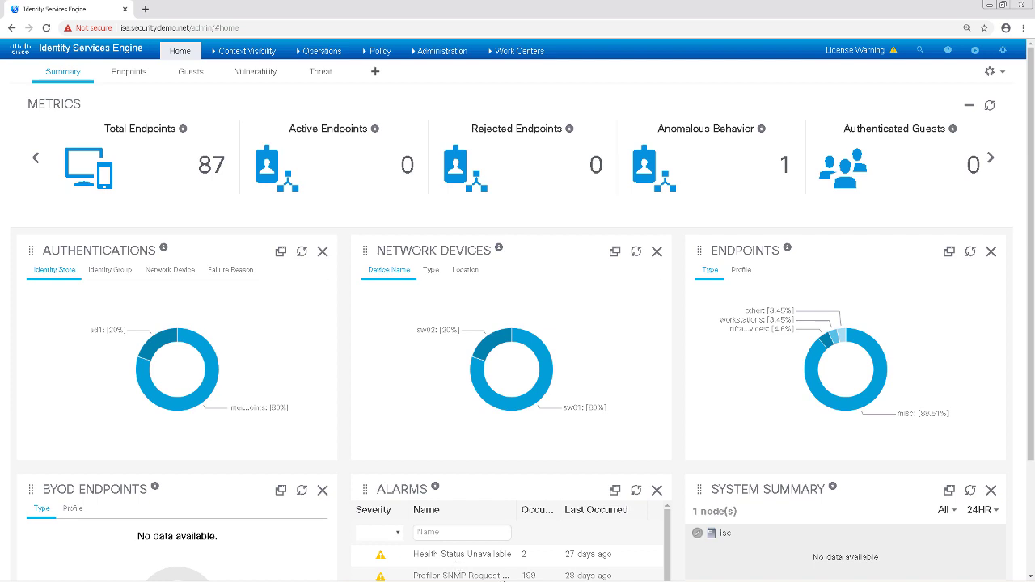
mouse_move(493, 576)
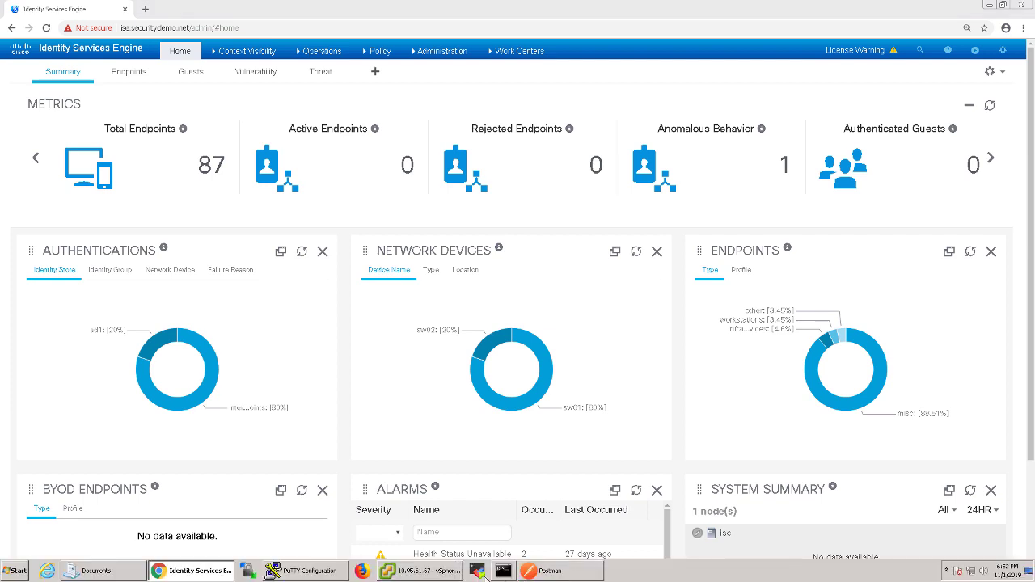
click(564, 571)
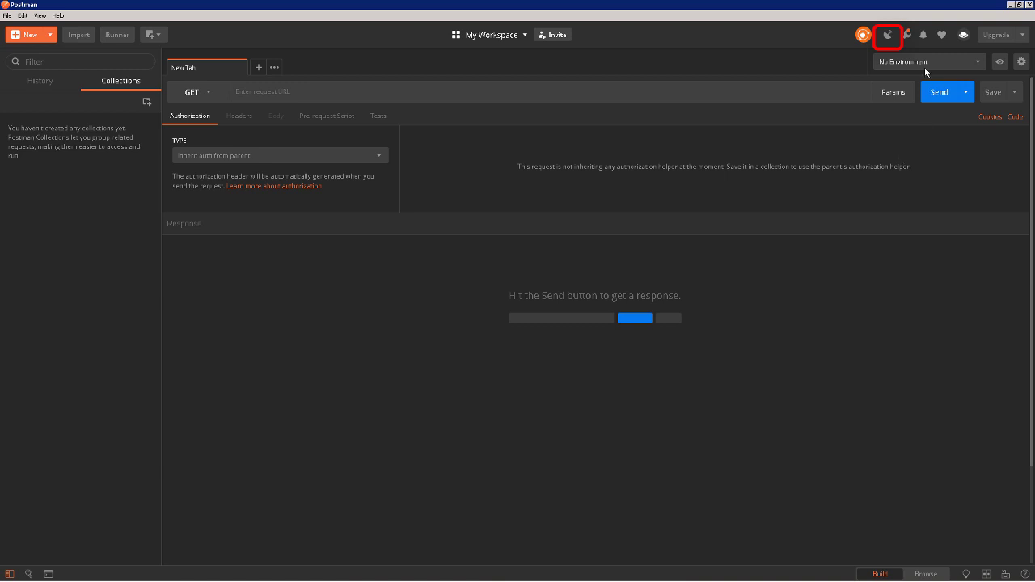
- Connect Postman's capture proxy on port 5555 with History as the target
click(886, 36)
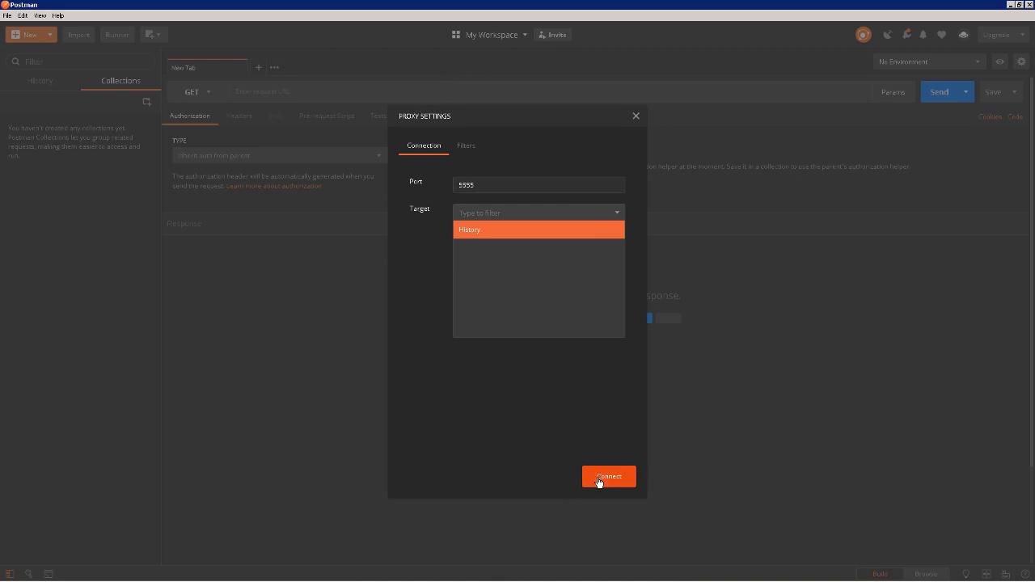
click(486, 185)
drag(475, 186, 462, 185)
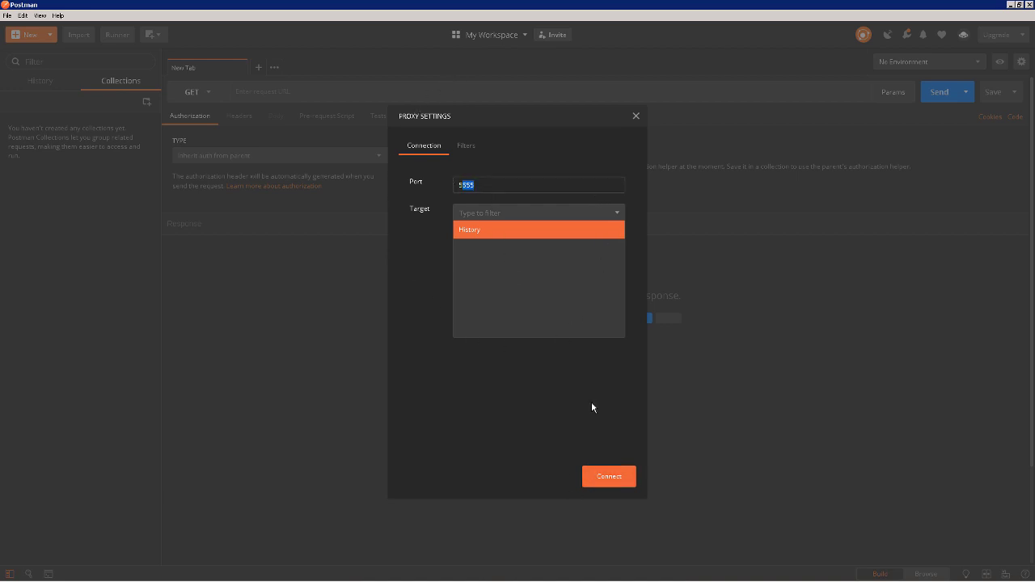
click(609, 477)
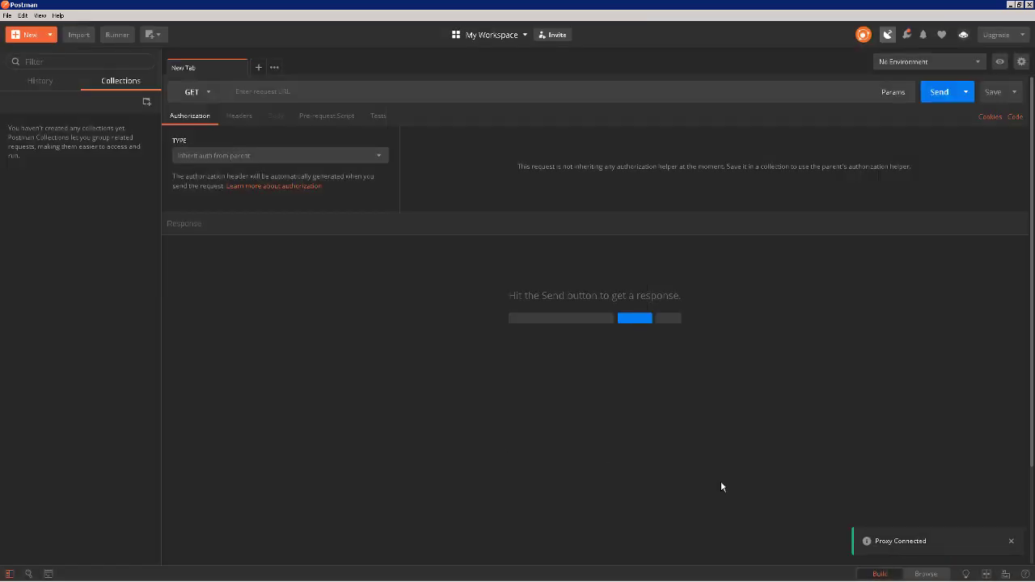
- Launch the Internet Properties panel with inetcpl.cpl
mouse_move(218, 576)
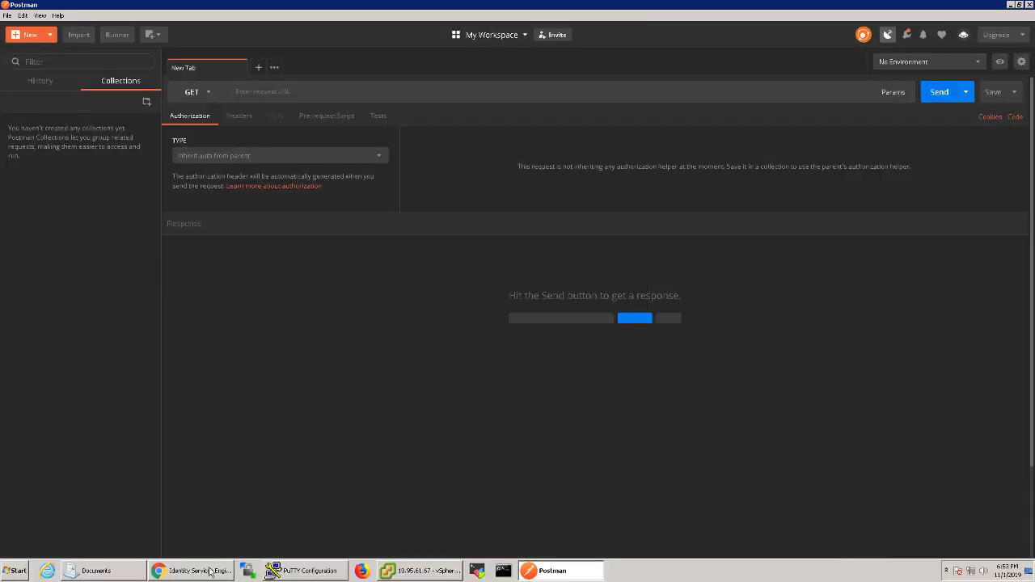
click(17, 571)
text(inetcpl.cpl)
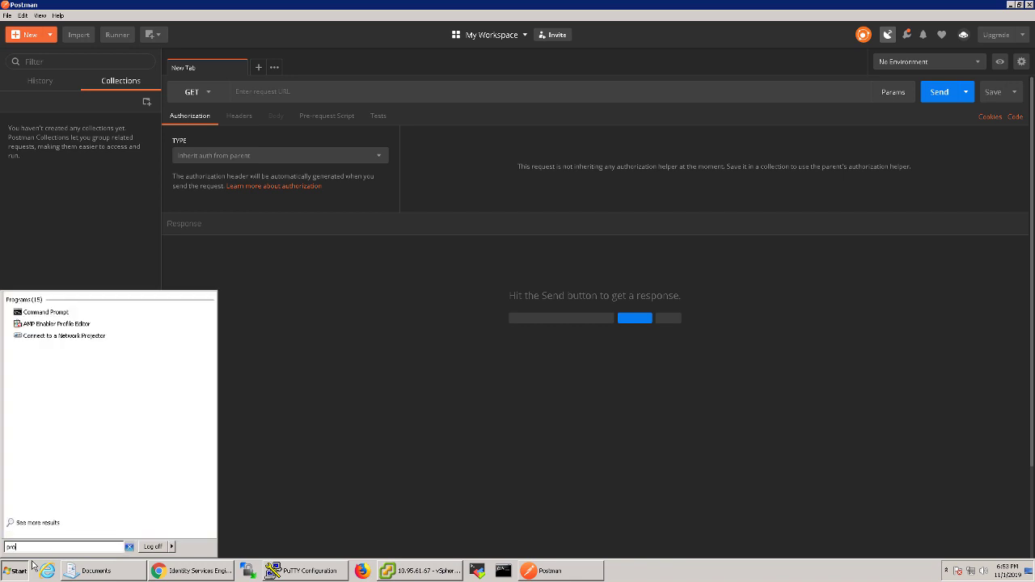
key(Return)
- Enable a LAN proxy at localhost port 5555 and apply the Internet Properties
click(314, 332)
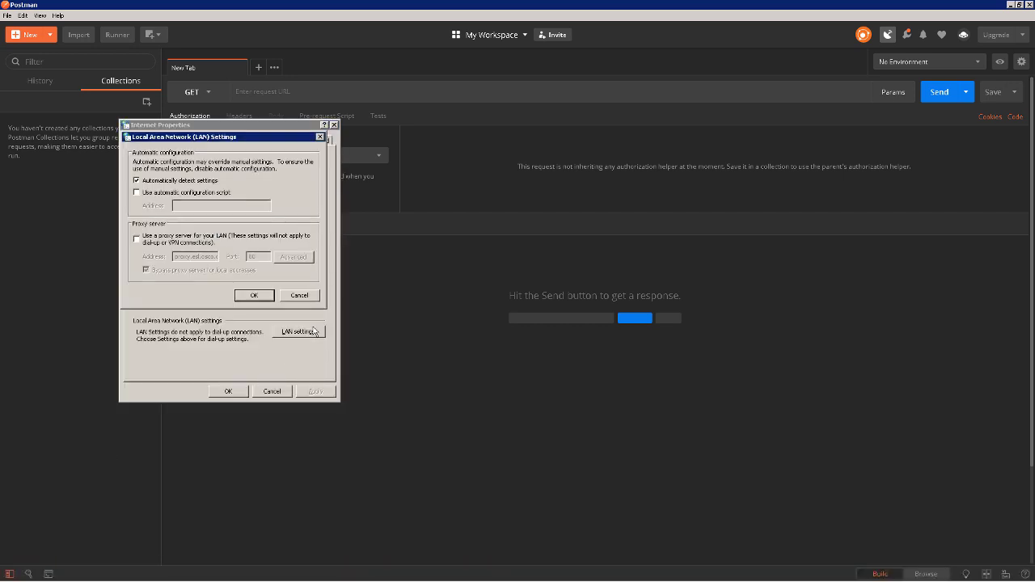
click(137, 240)
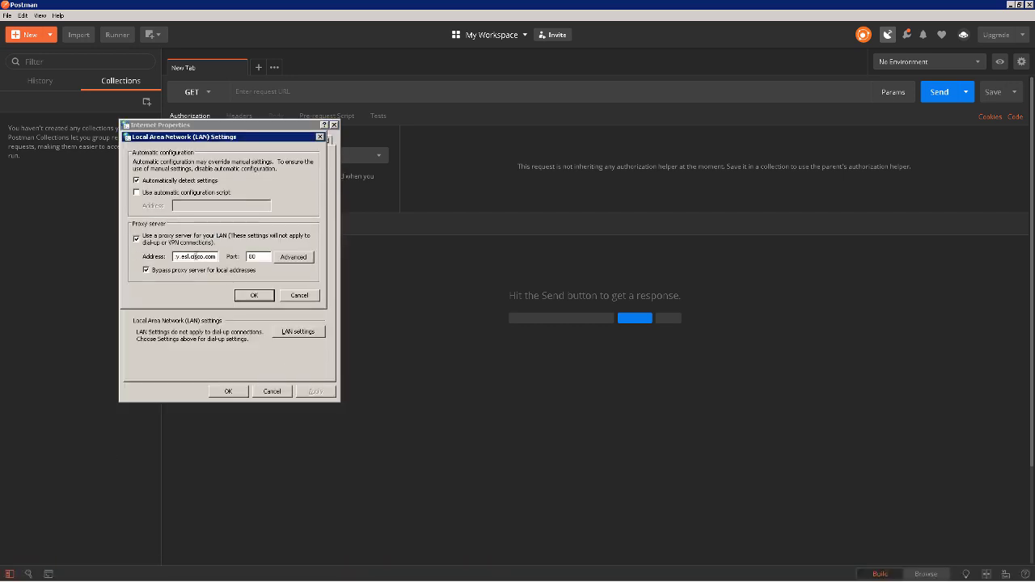
key(Tab)
text(localhost)
text(55)
text(55)
click(293, 257)
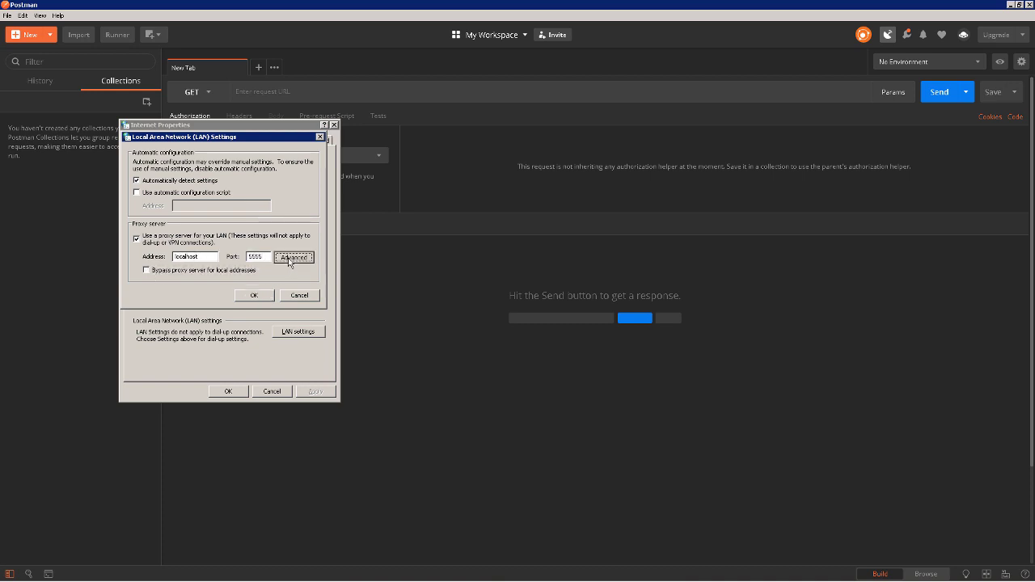
click(258, 361)
key(Return)
click(230, 391)
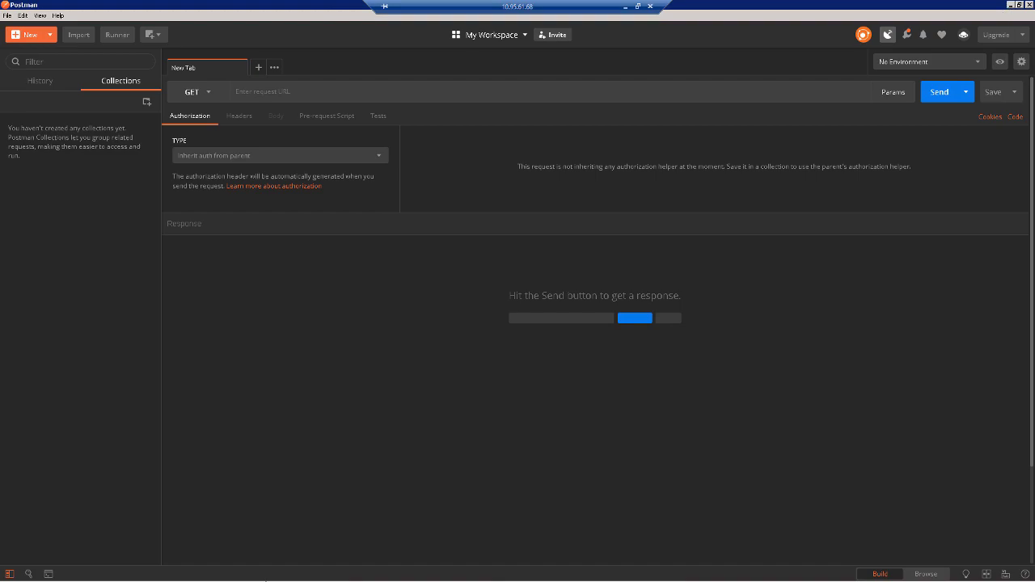
click(182, 575)
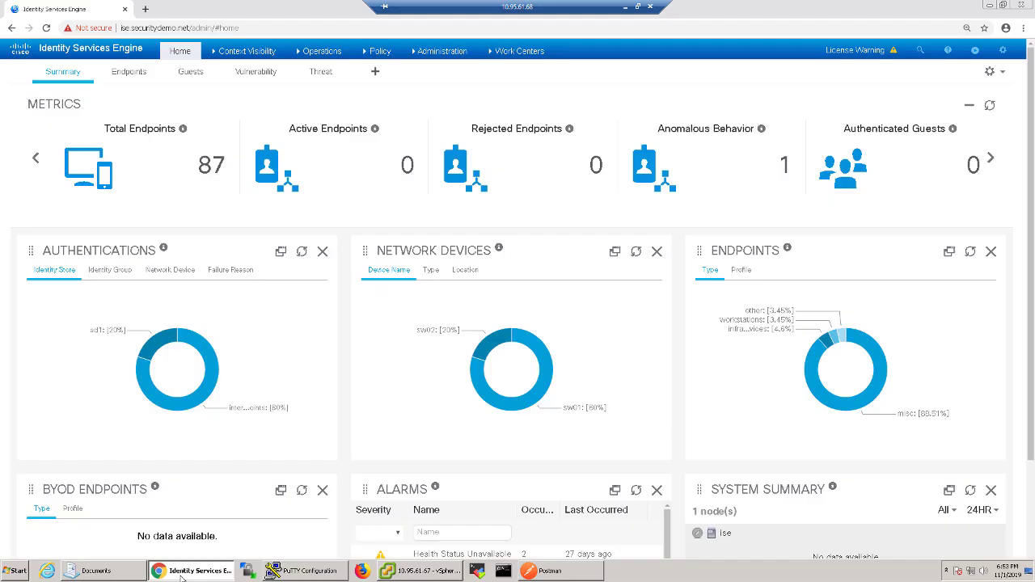
- Clear Chrome's cookies, cache and site data, then swap the ISE tab for a new tab
click(1023, 28)
click(929, 213)
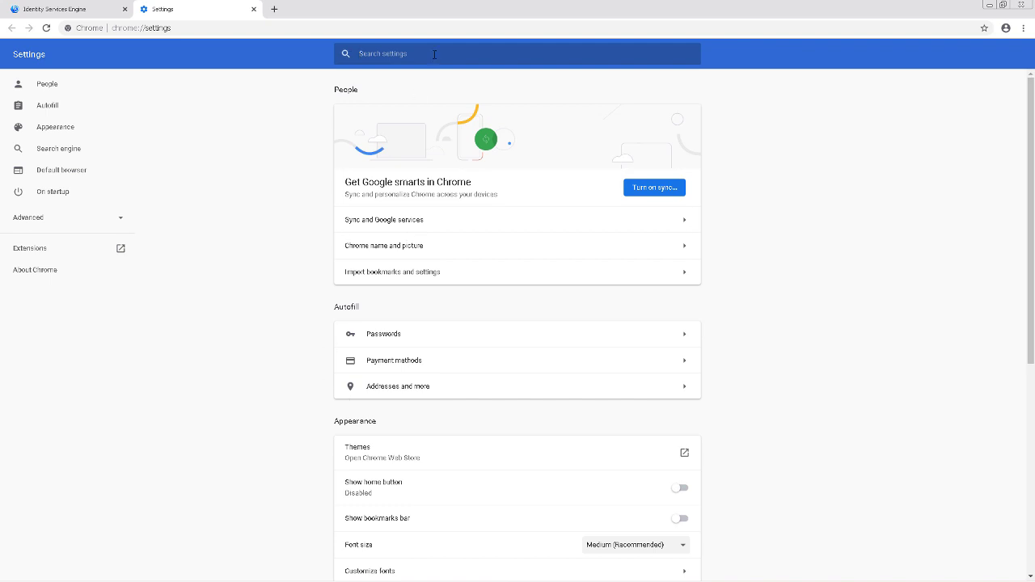
text(cookies)
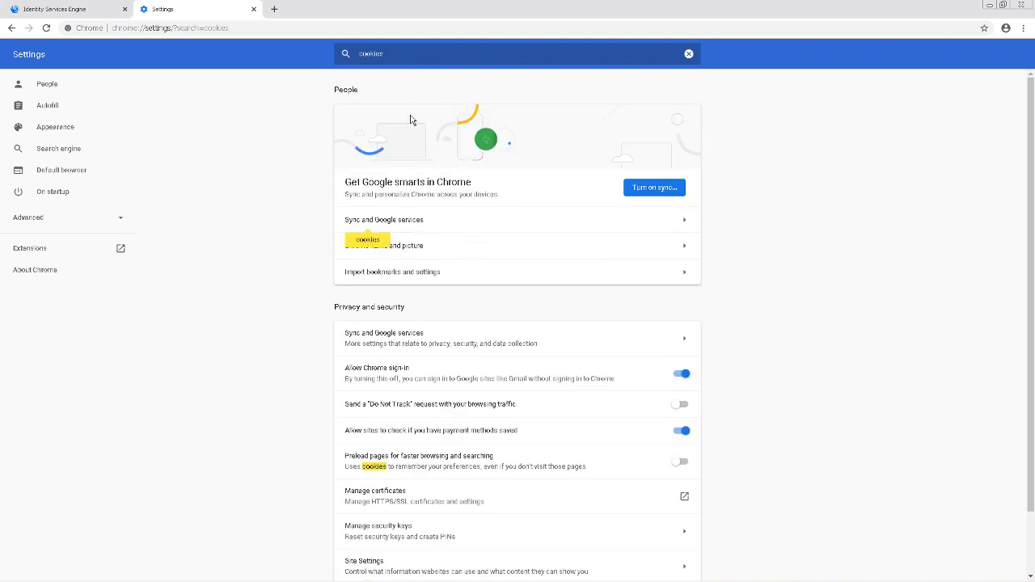
scroll(461, 316, down, 1)
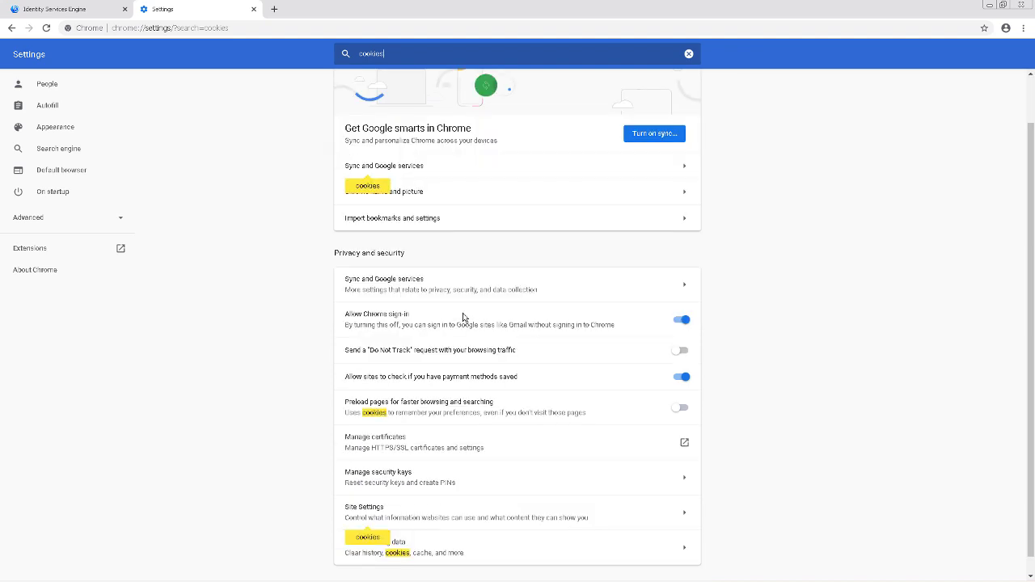
click(420, 556)
scroll(453, 342, down, 3)
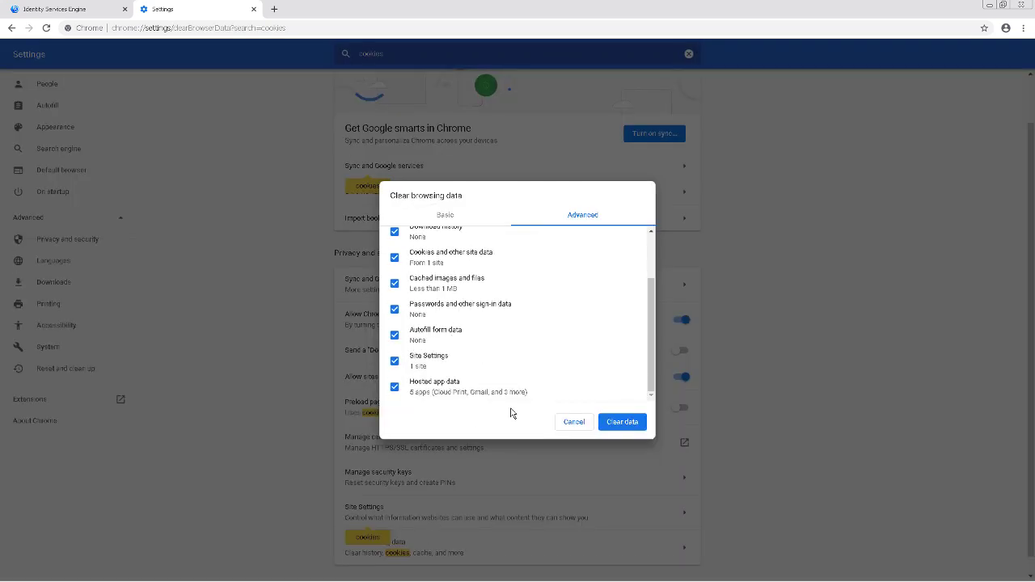
click(611, 425)
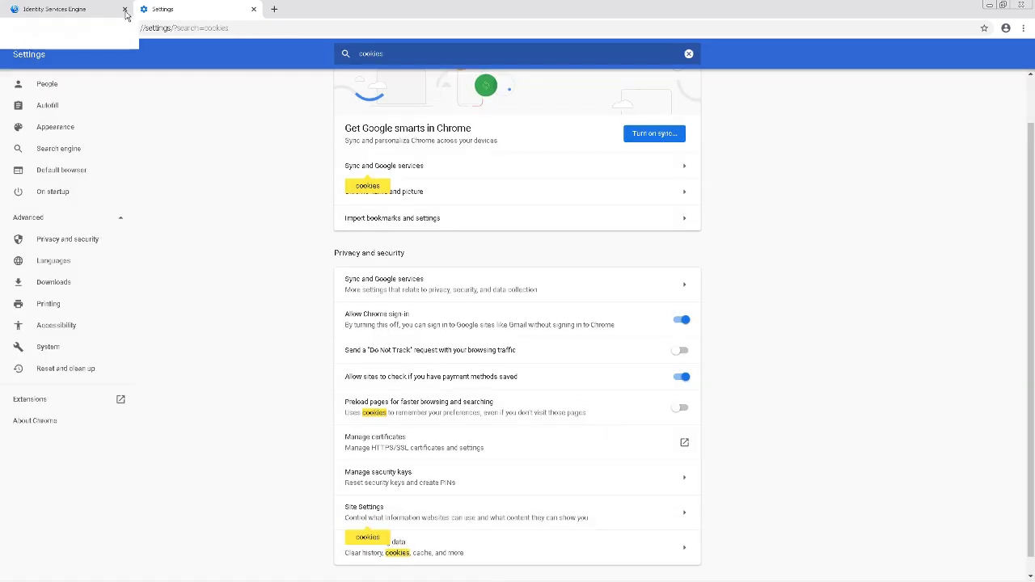
click(124, 9)
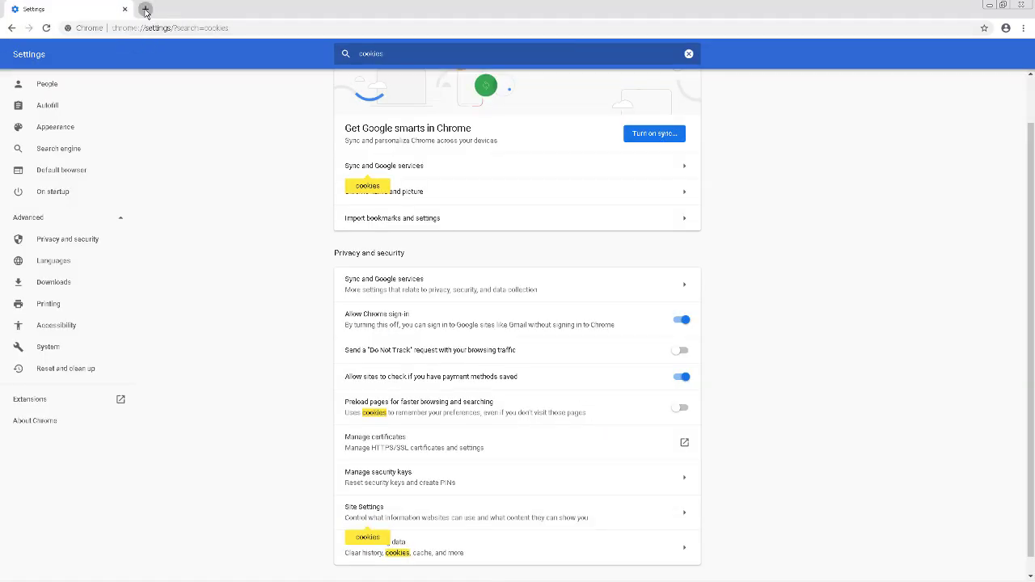
click(146, 9)
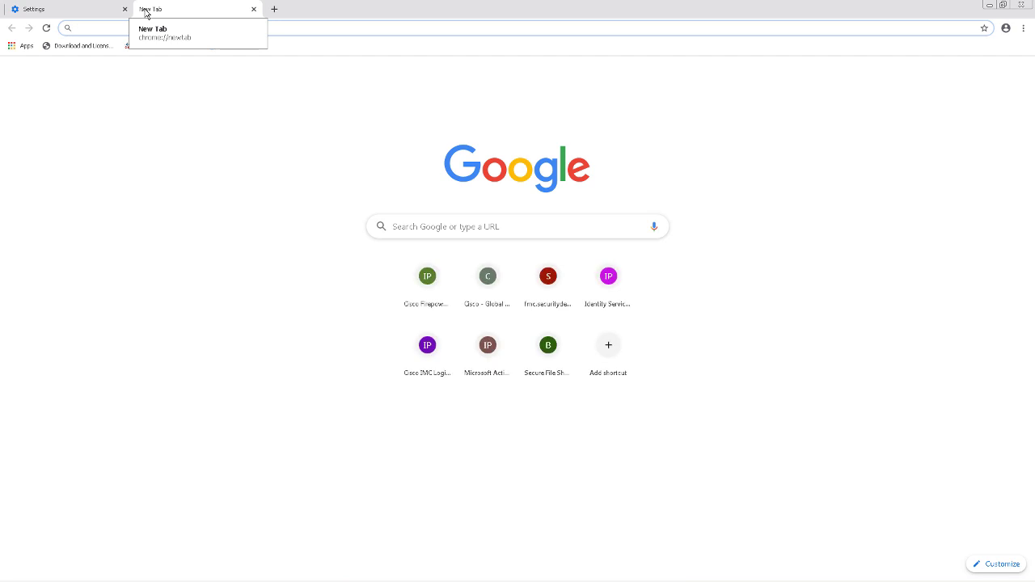
- Load ise.securitydemo.net, proceeding past the certificate warning
text(ise.s)
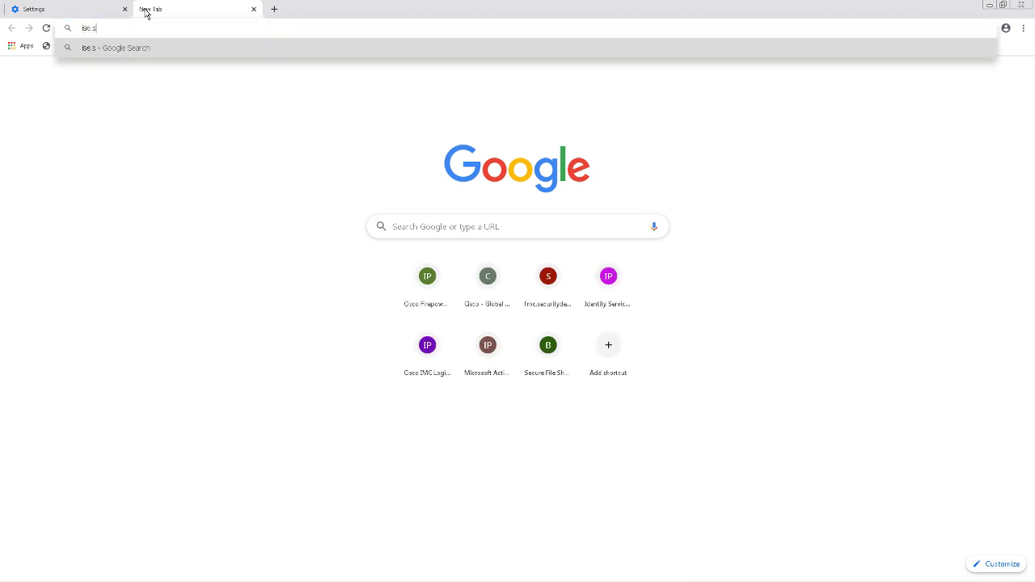
text(ecuritydemo)
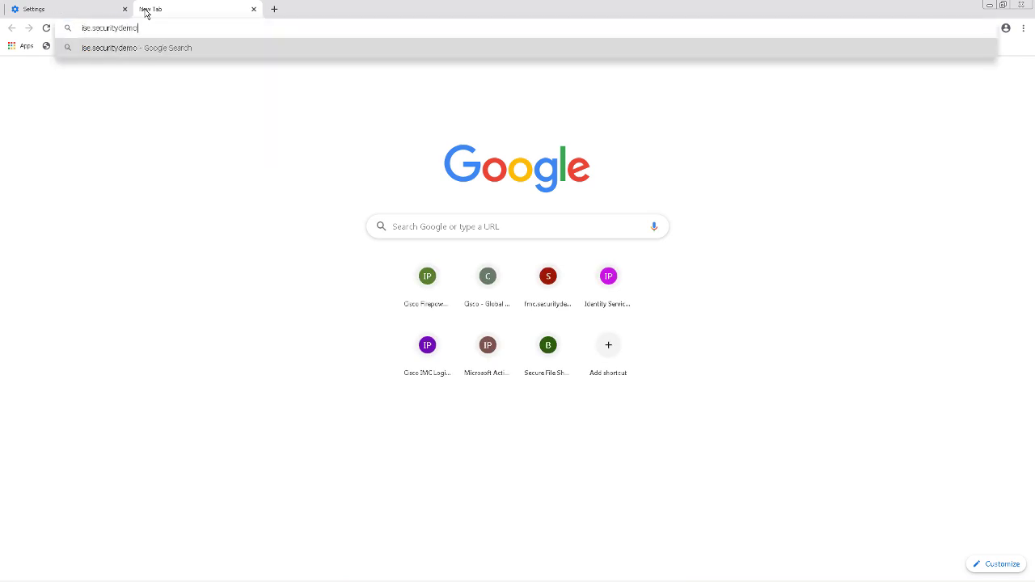
text(.net)
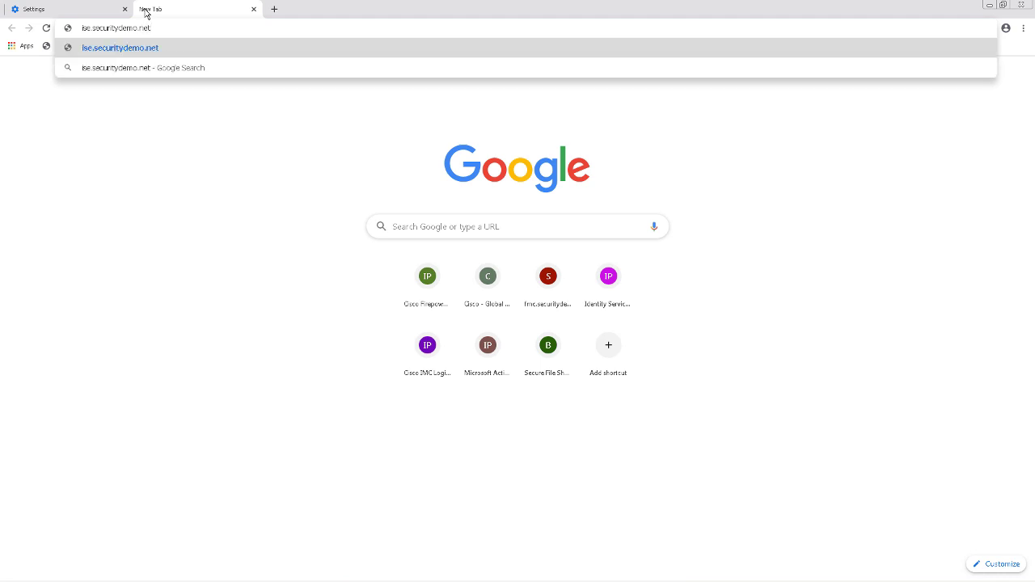
key(Return)
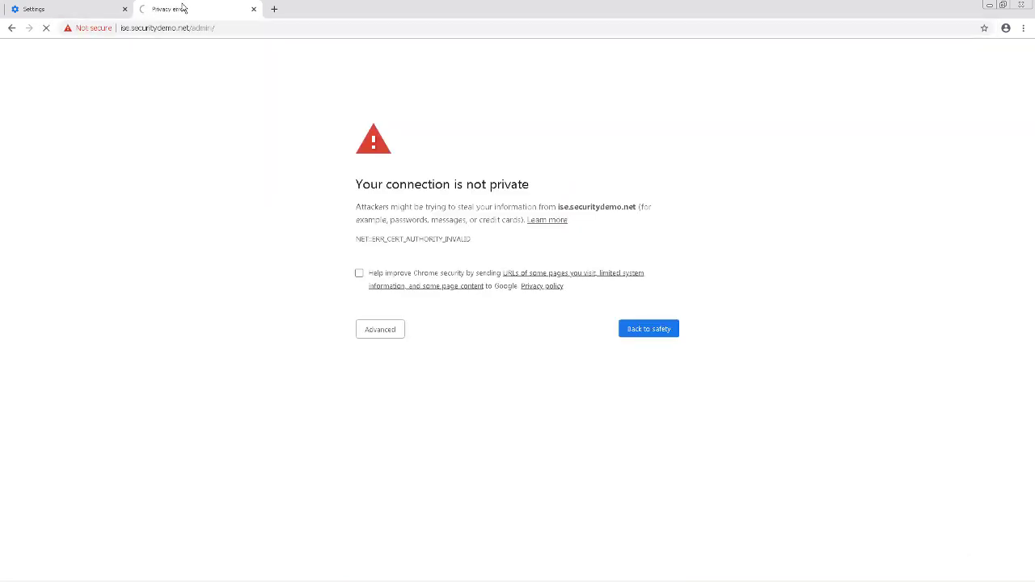
click(374, 333)
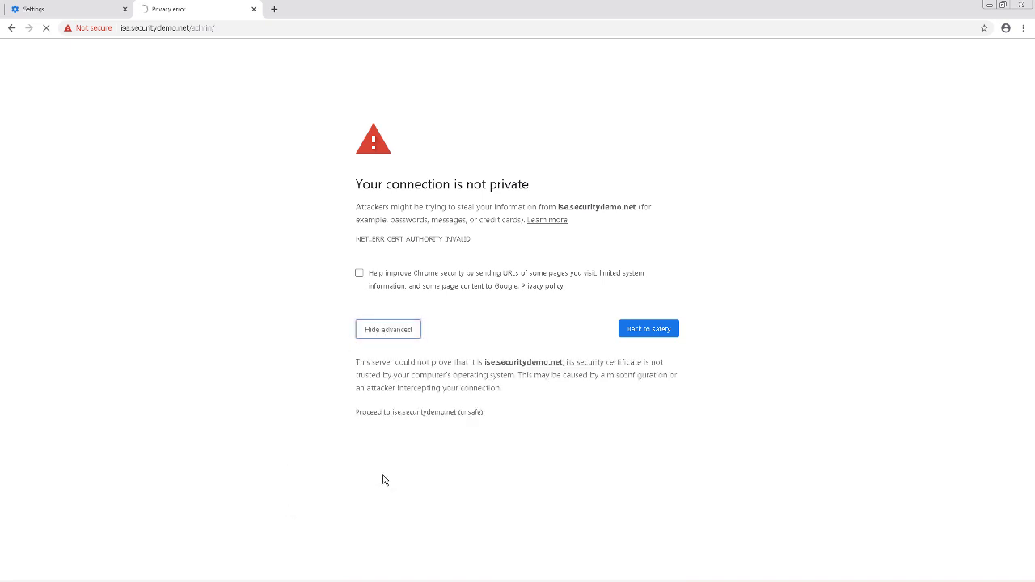
click(436, 414)
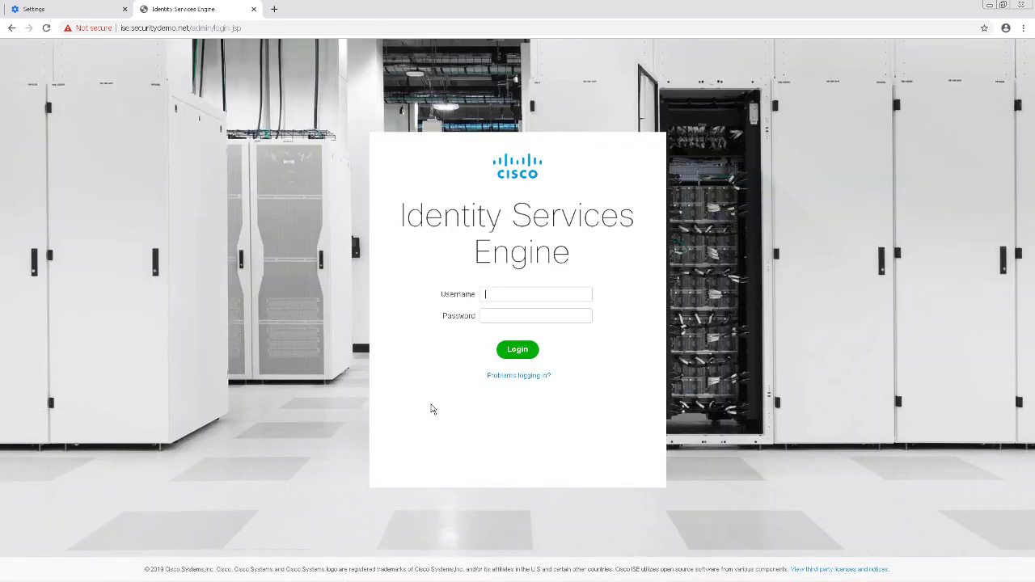
- Check the captured requests in Postman's History, then return to the ISE login page
click(598, 572)
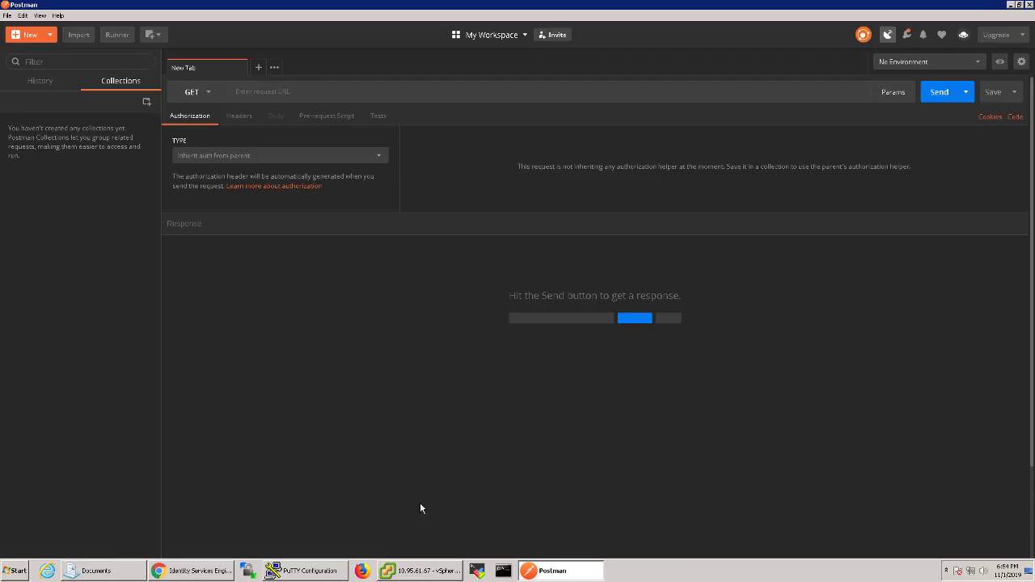
click(36, 83)
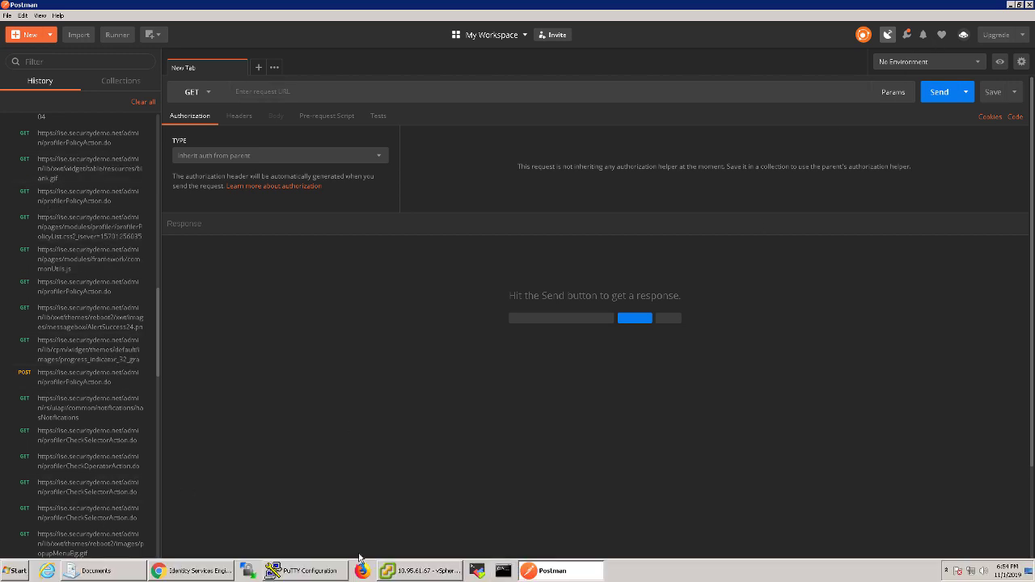
click(187, 571)
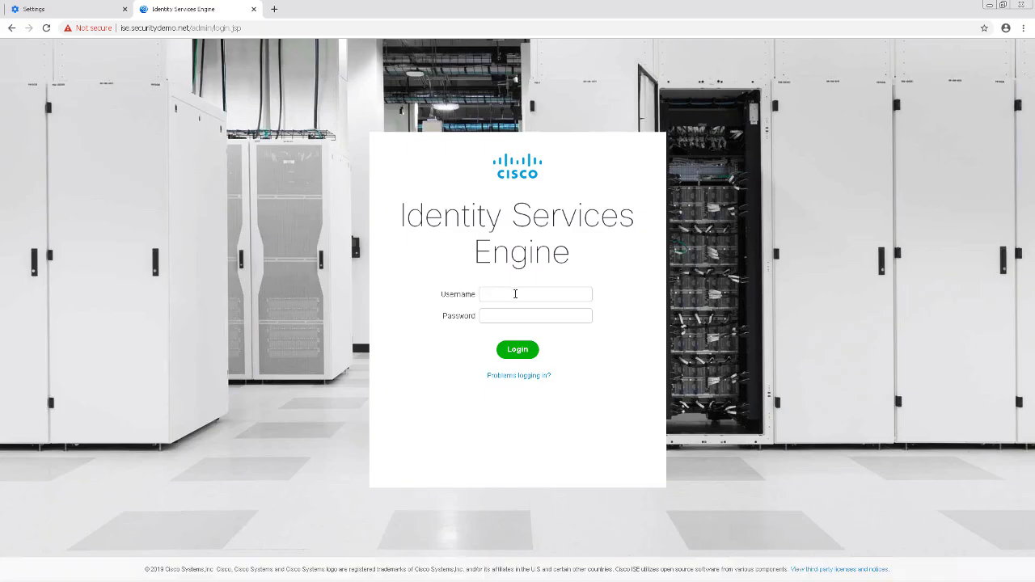
- Sign in to ISE as the administrator and open Policy > Profiling
key(ctrl+equal)
click(515, 295)
text(admin)
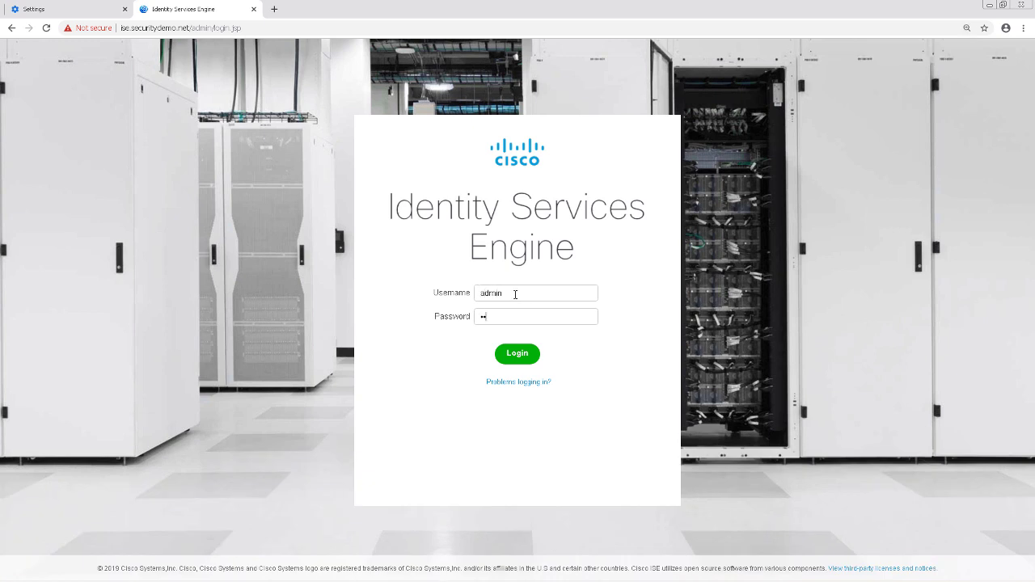
key(Return)
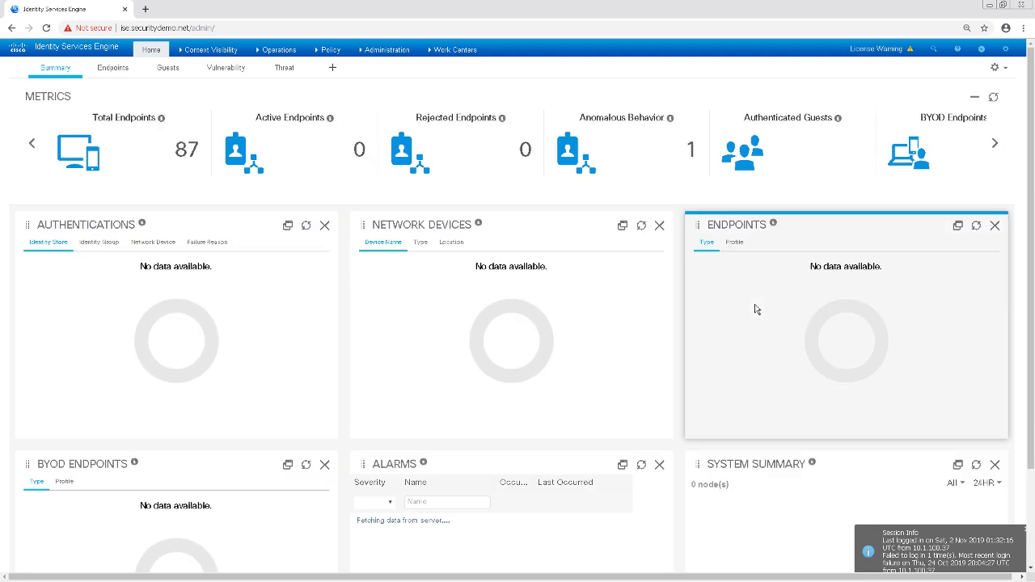
key(ctrl+plus)
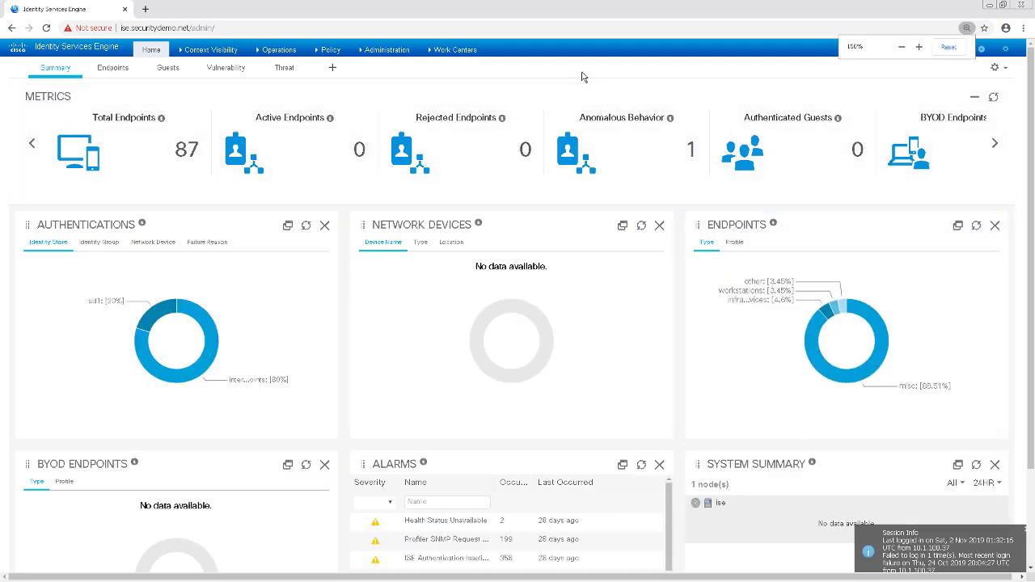
click(451, 57)
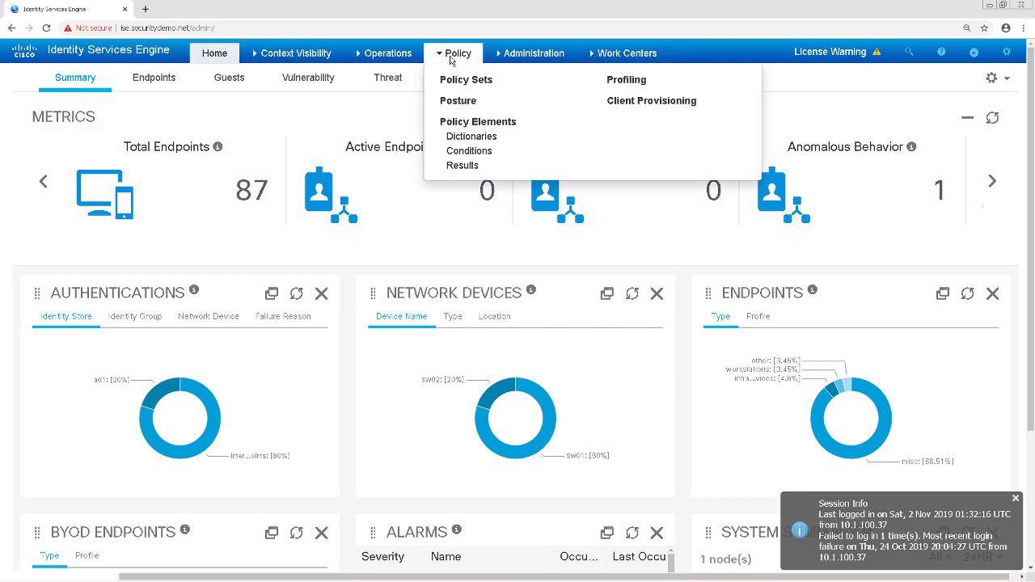
click(627, 81)
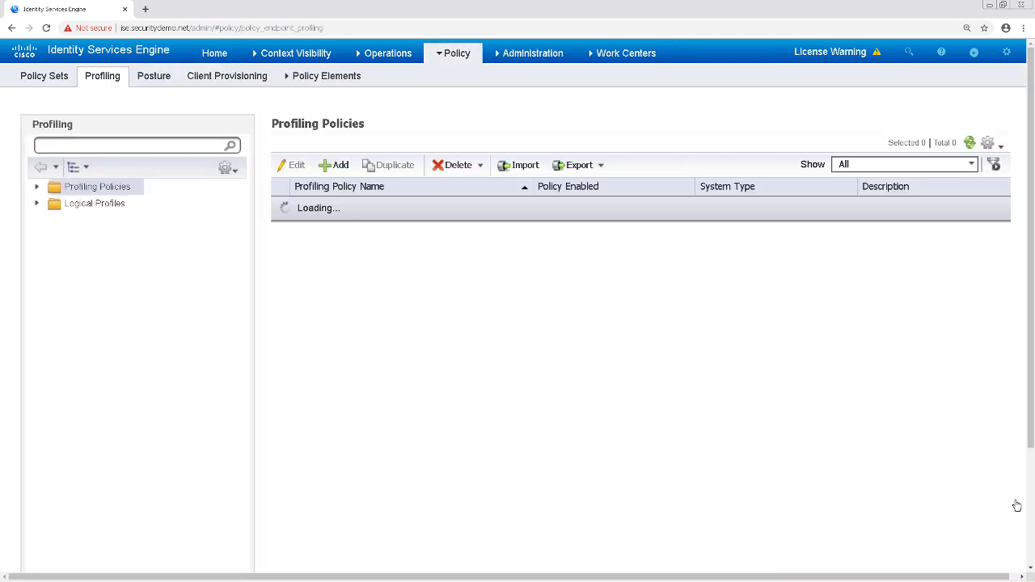
- Clear all of Postman's request history
click(551, 573)
click(136, 103)
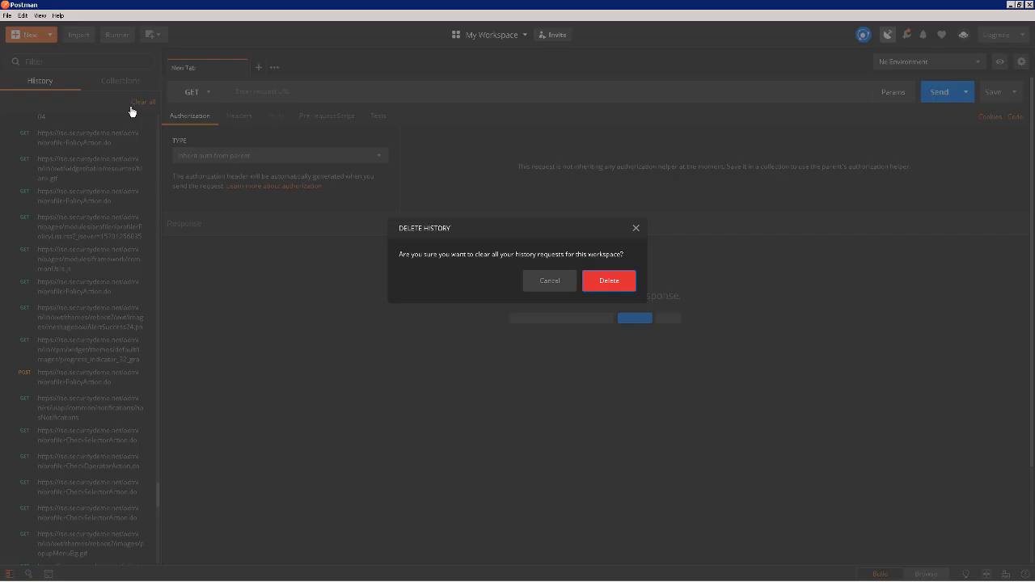
key(Return)
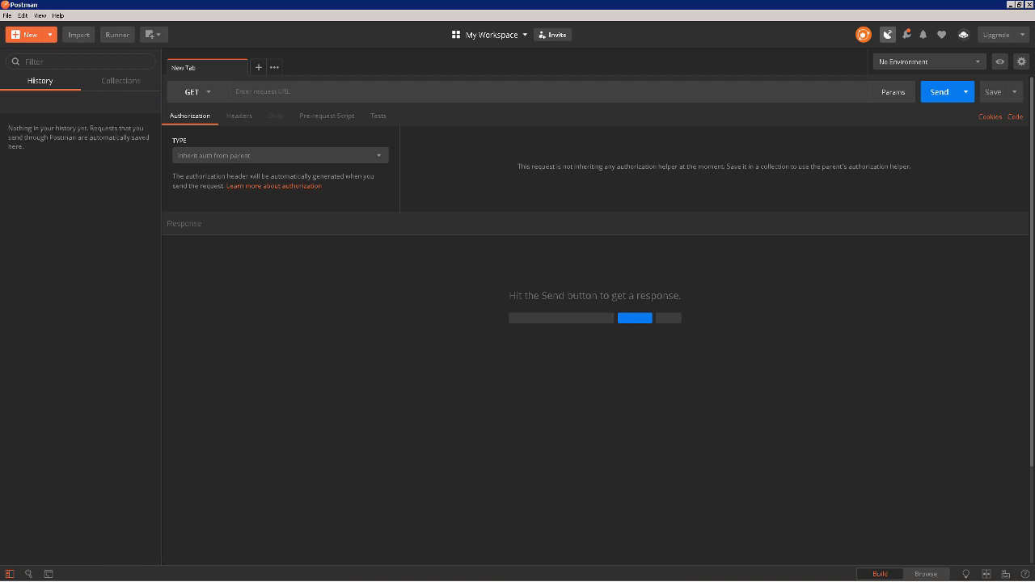
- Start a new profiler policy named ABC-TEST-MAC-OUI
click(220, 573)
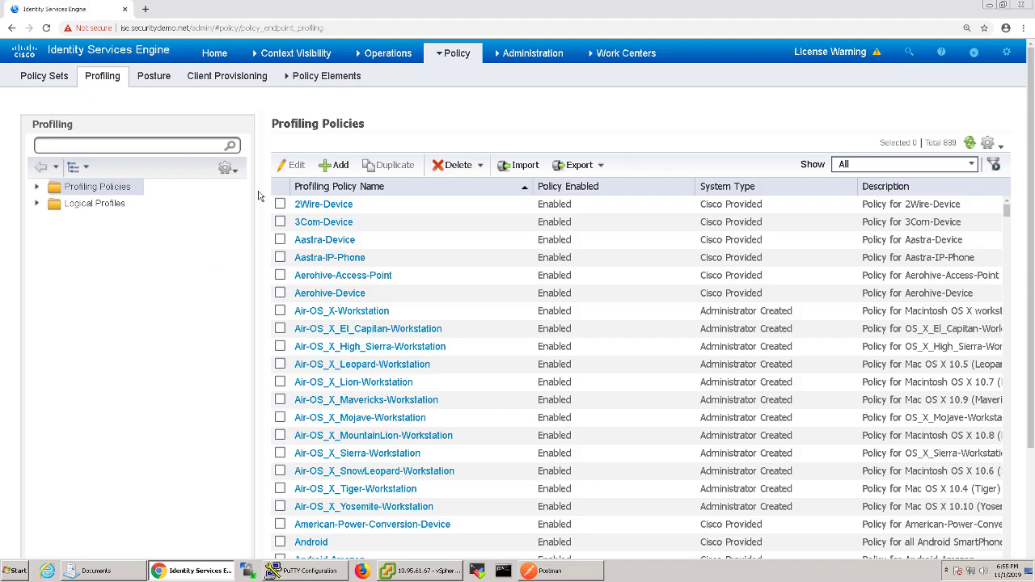
click(335, 167)
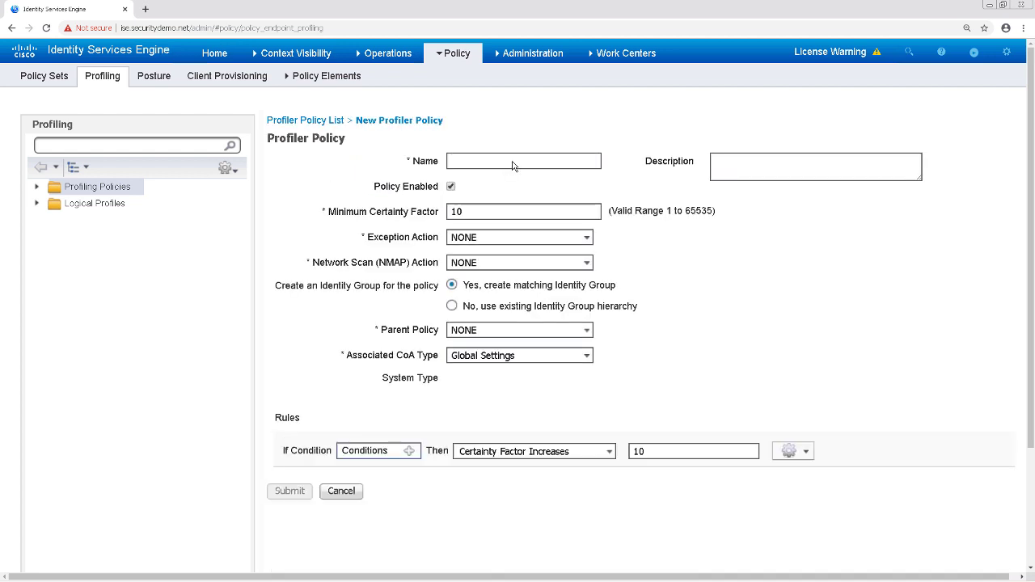
text(ABC-)
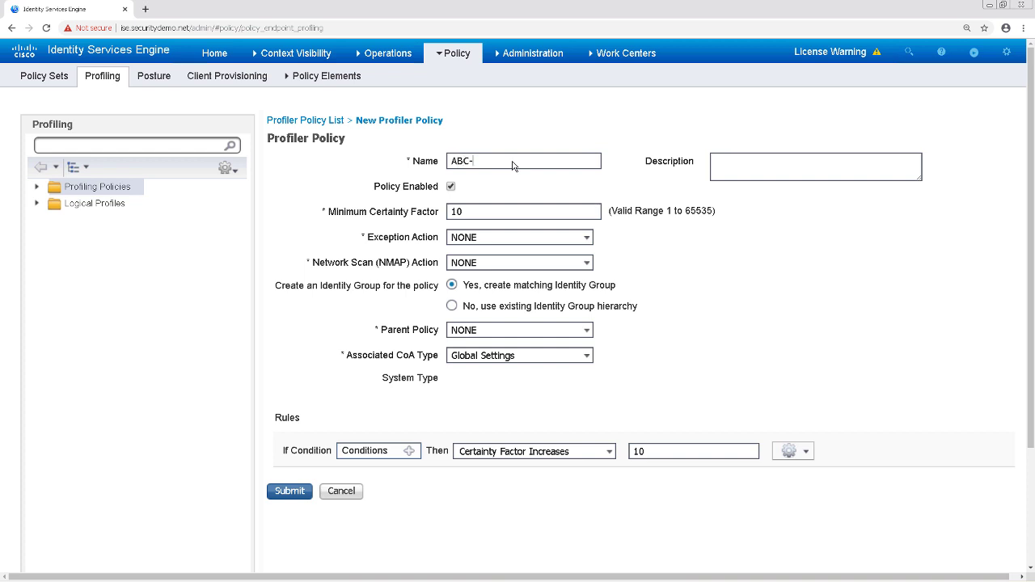
text(TEST-MAC-OUI)
- Give the policy's rule a new condition MAC:OUI CONTAINS ABC
click(409, 451)
click(677, 492)
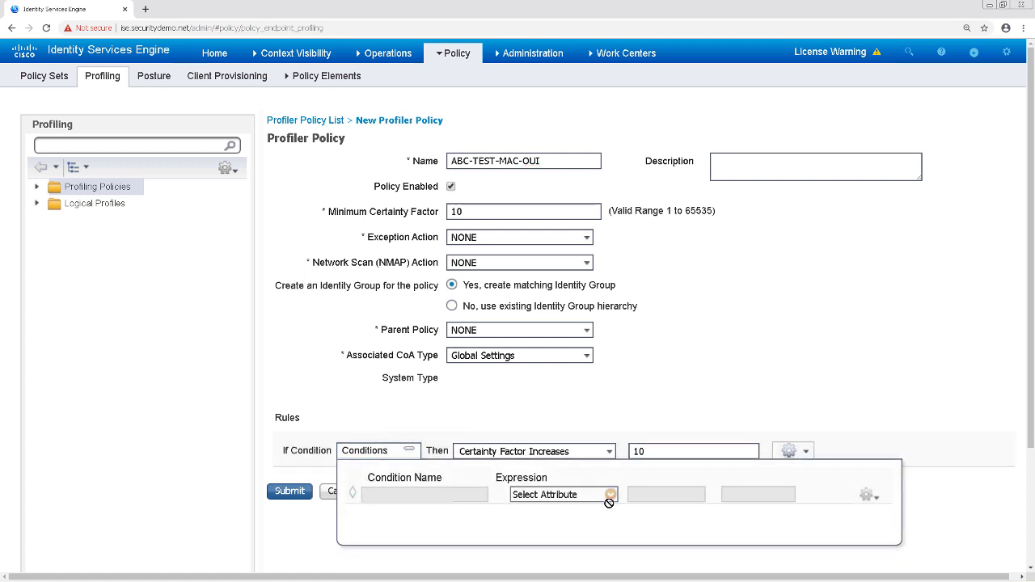
click(611, 494)
click(651, 410)
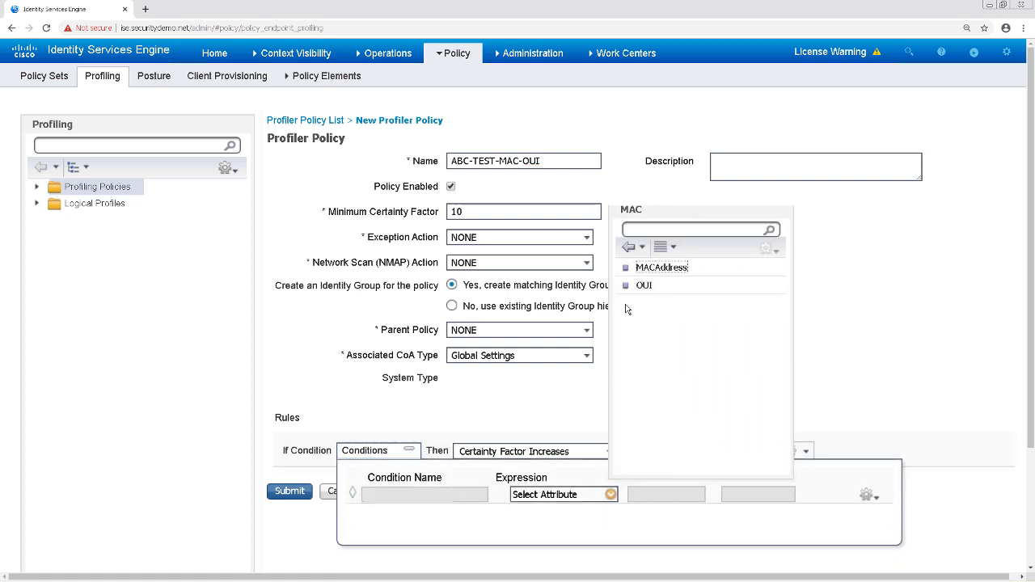
click(647, 285)
click(699, 494)
click(663, 392)
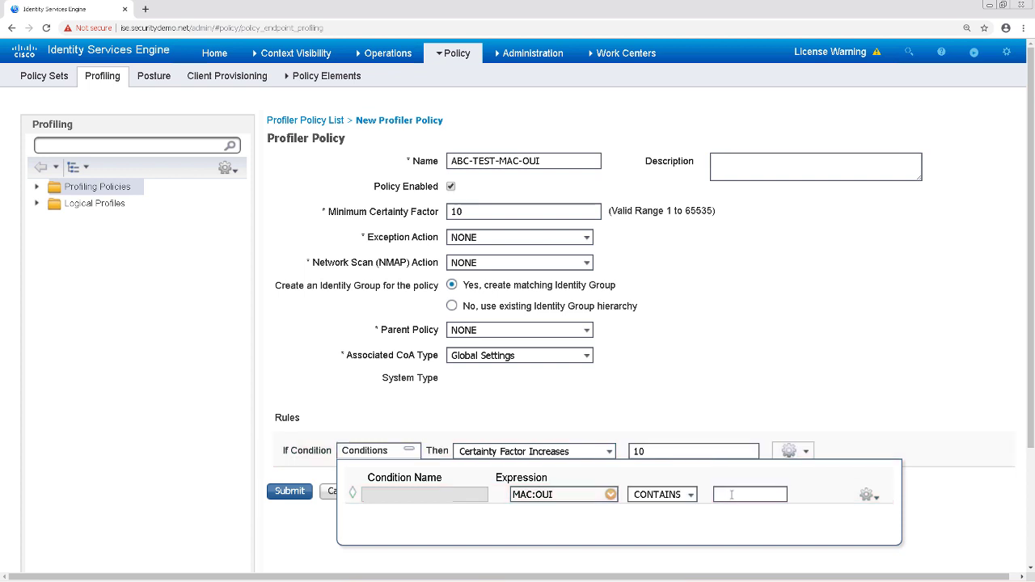
click(738, 494)
text(ABC)
drag(738, 494, 710, 497)
click(787, 332)
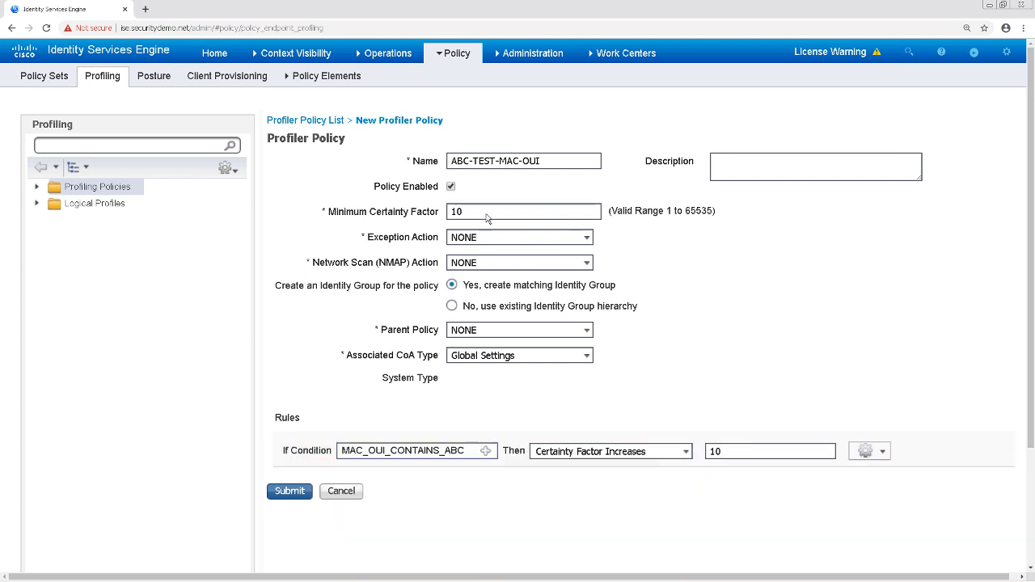
- Submit the ABC-TEST-MAC-OUI policy and return to Postman
double_click(550, 164)
click(289, 491)
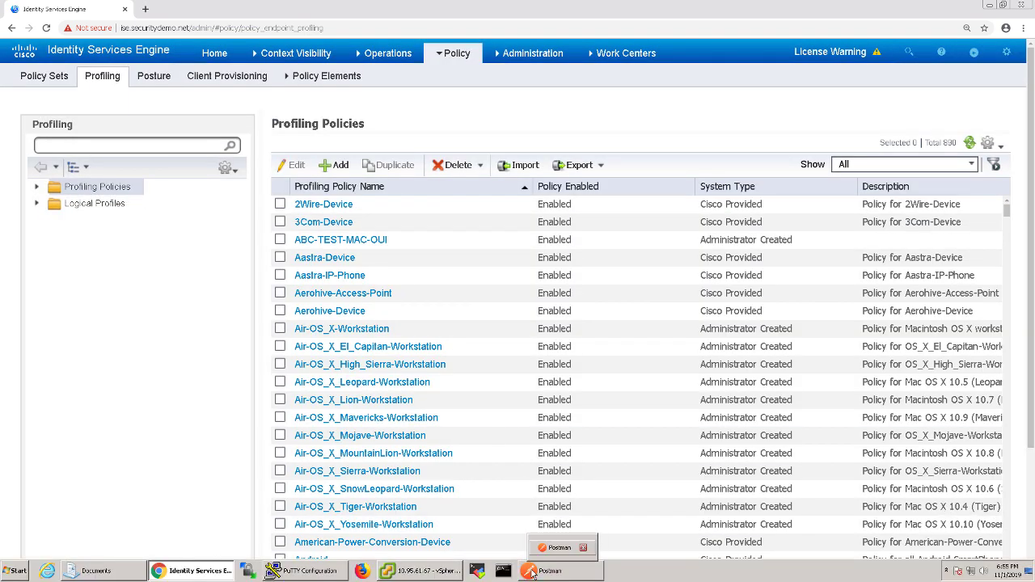
click(542, 571)
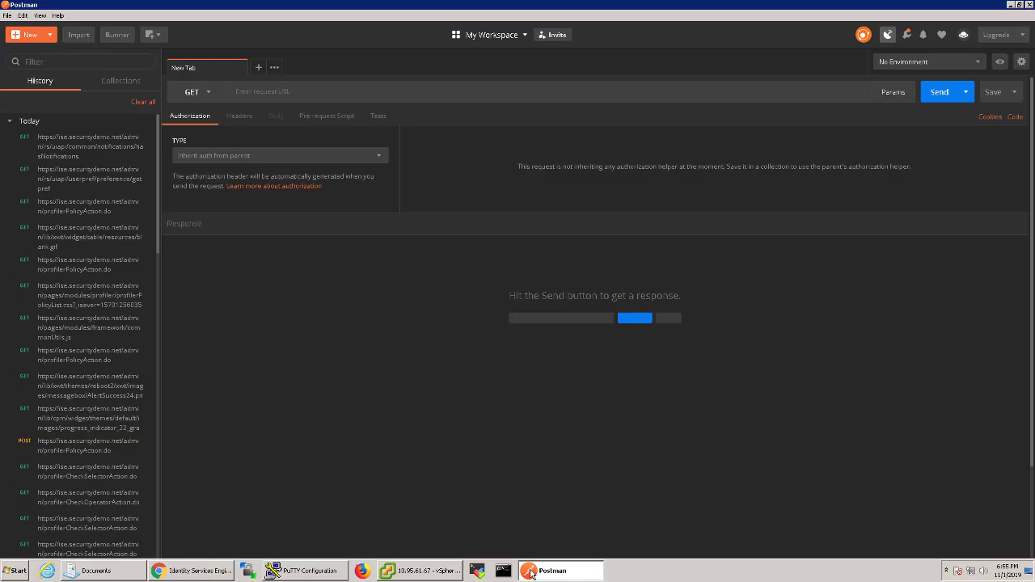
- Load the captured POST to PolicyAction.do, review its headers, and select its raw body
click(62, 447)
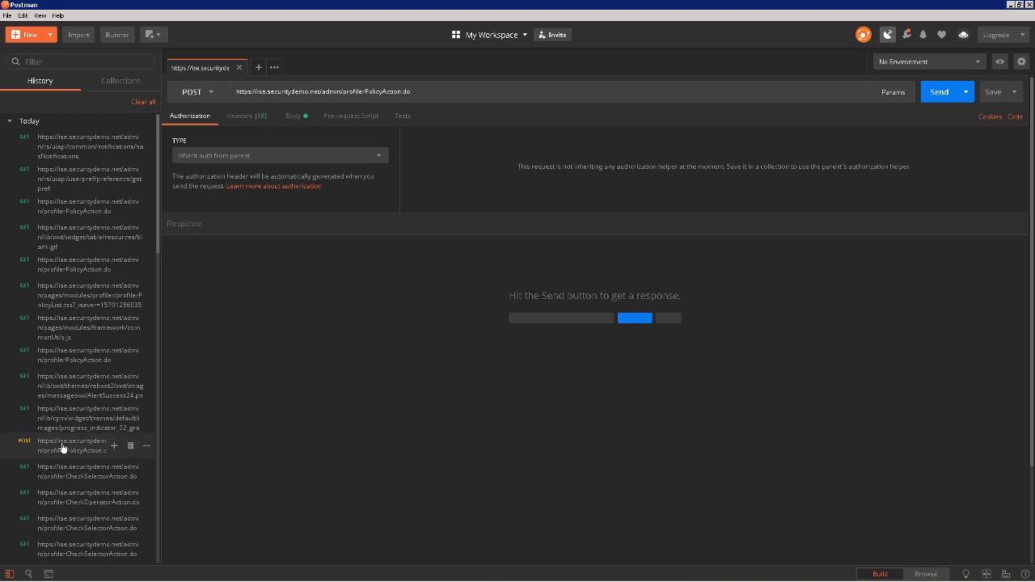
scroll(64, 446, down, 8)
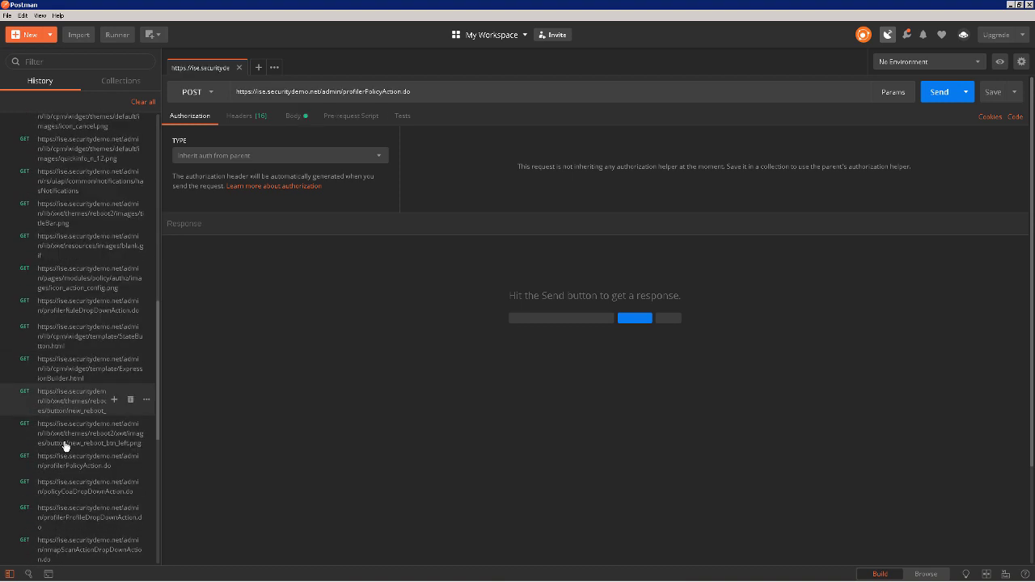
scroll(65, 446, down, 3)
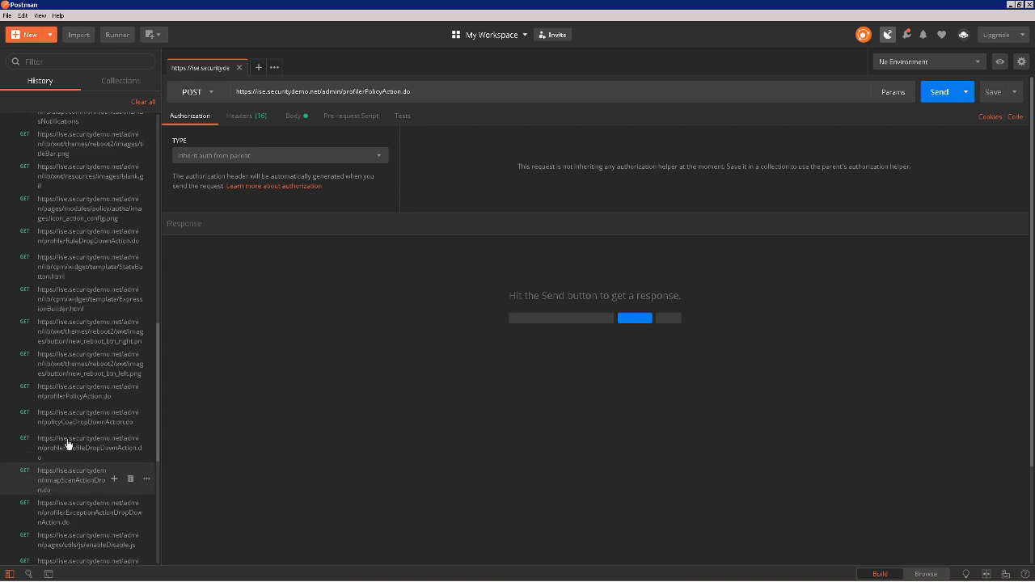
scroll(69, 444, up, 15)
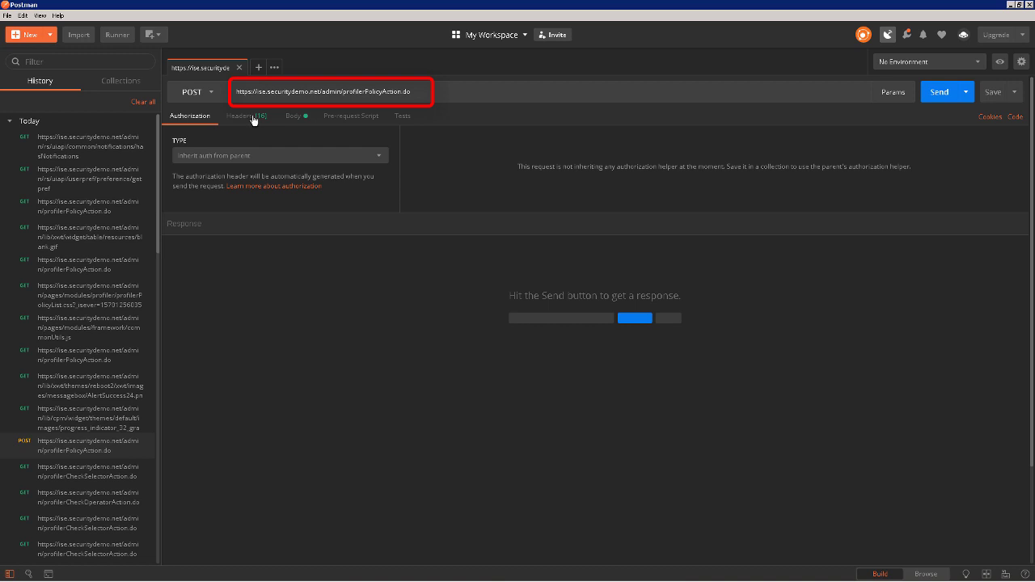
click(254, 117)
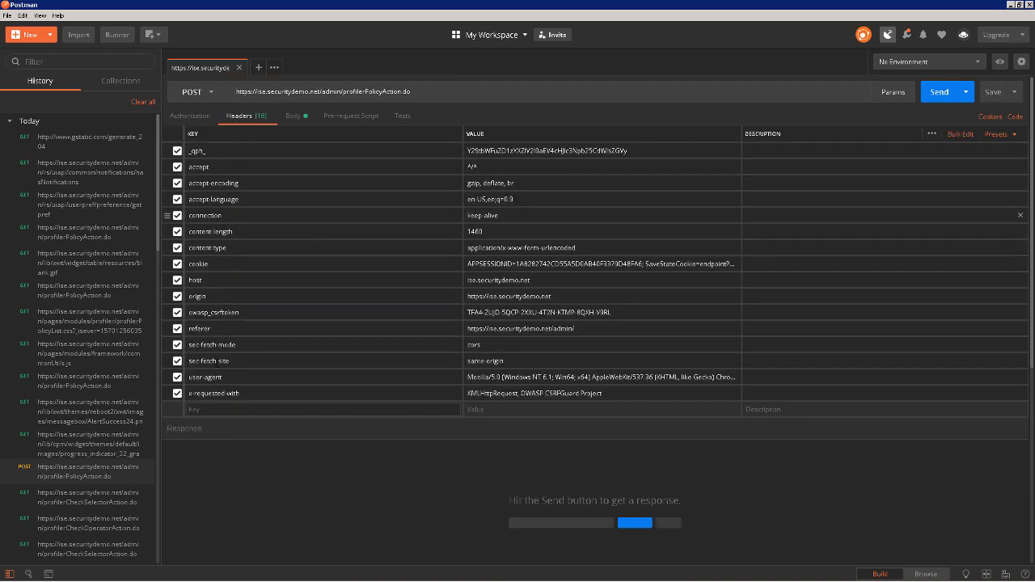
click(292, 117)
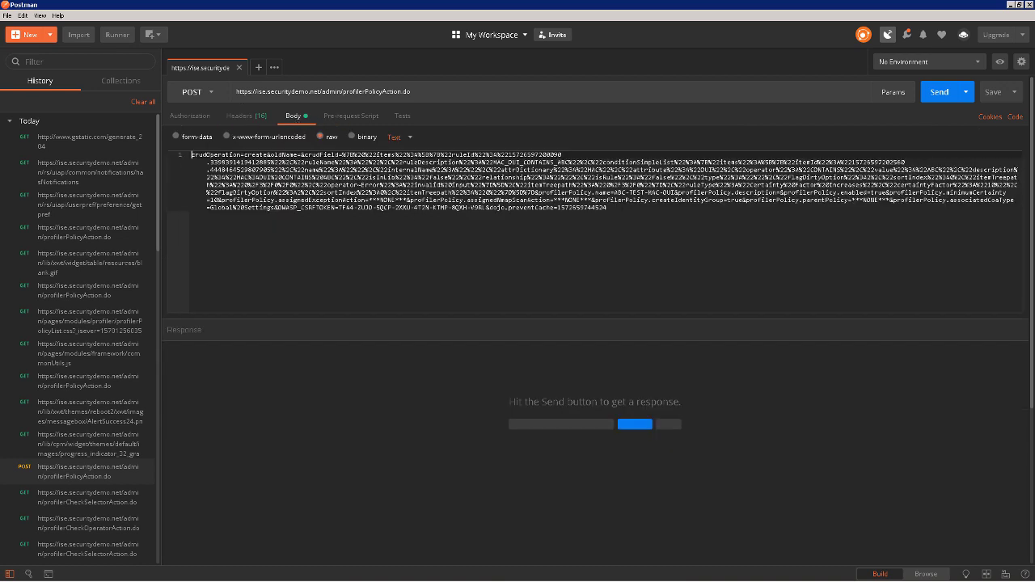
drag(606, 208, 192, 154)
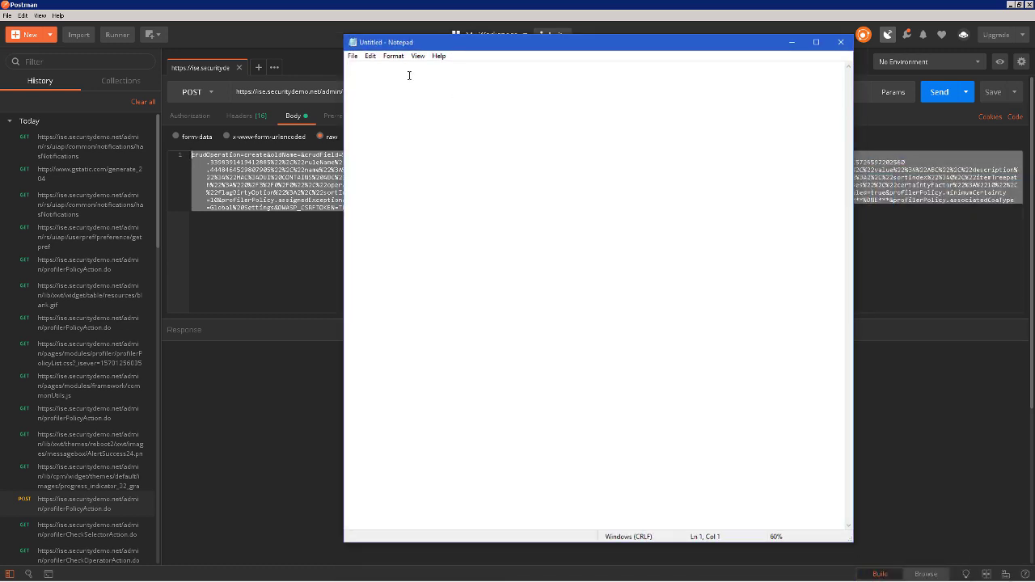
- Paste the request body into Notepad and replace all ABC with Lenovo
key(ctrl+v)
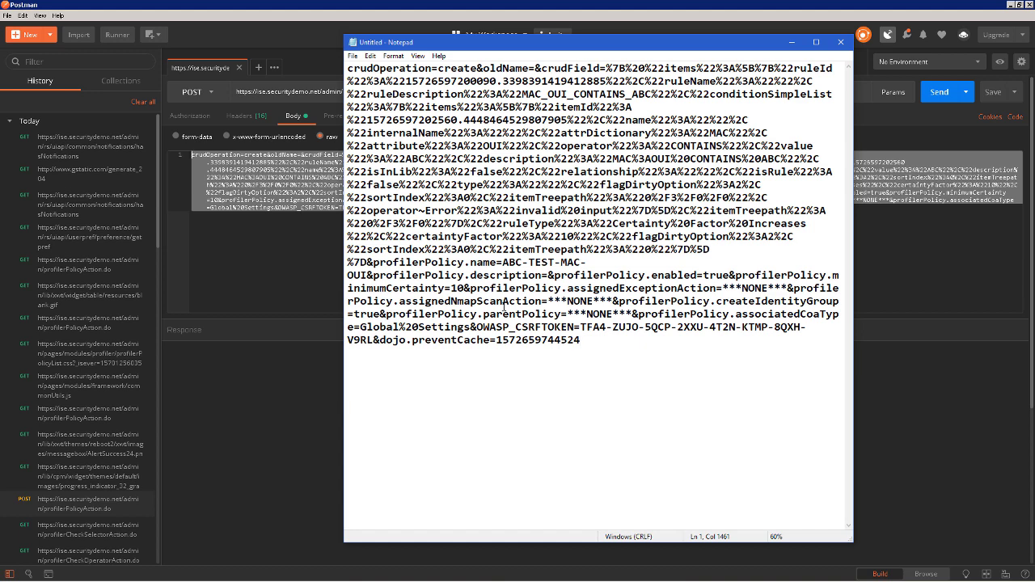
click(369, 57)
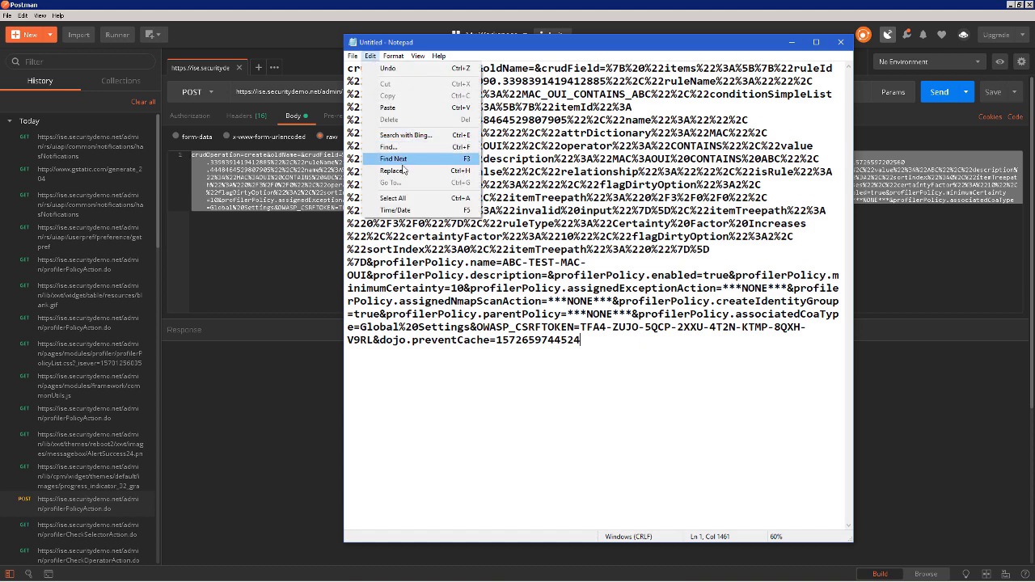
click(403, 171)
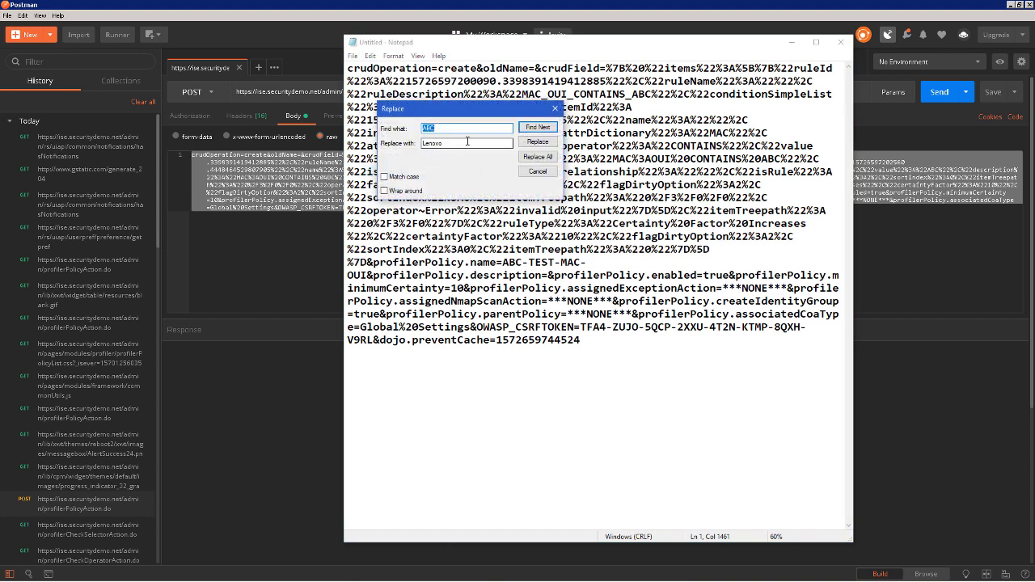
drag(468, 142, 419, 147)
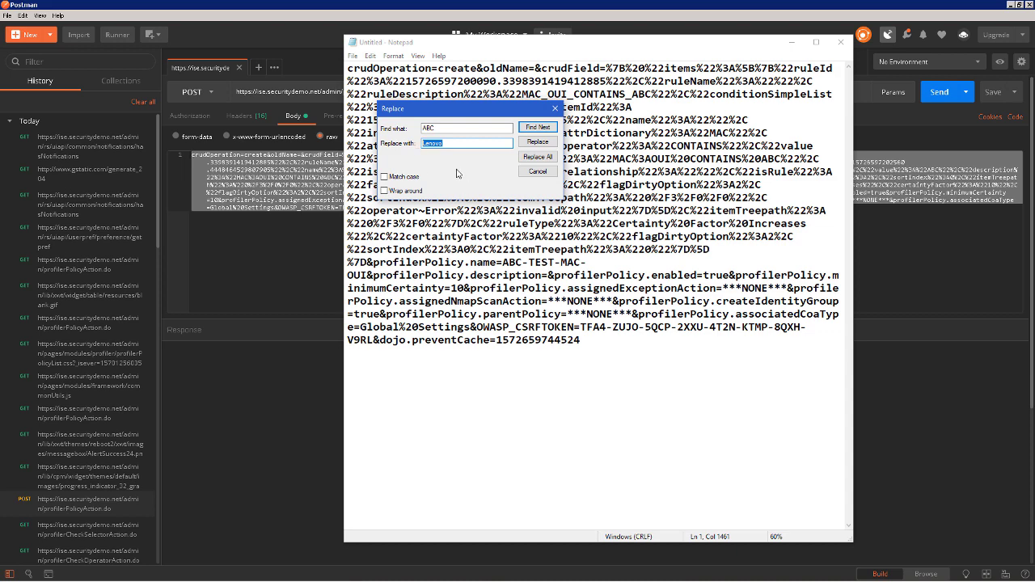
click(538, 156)
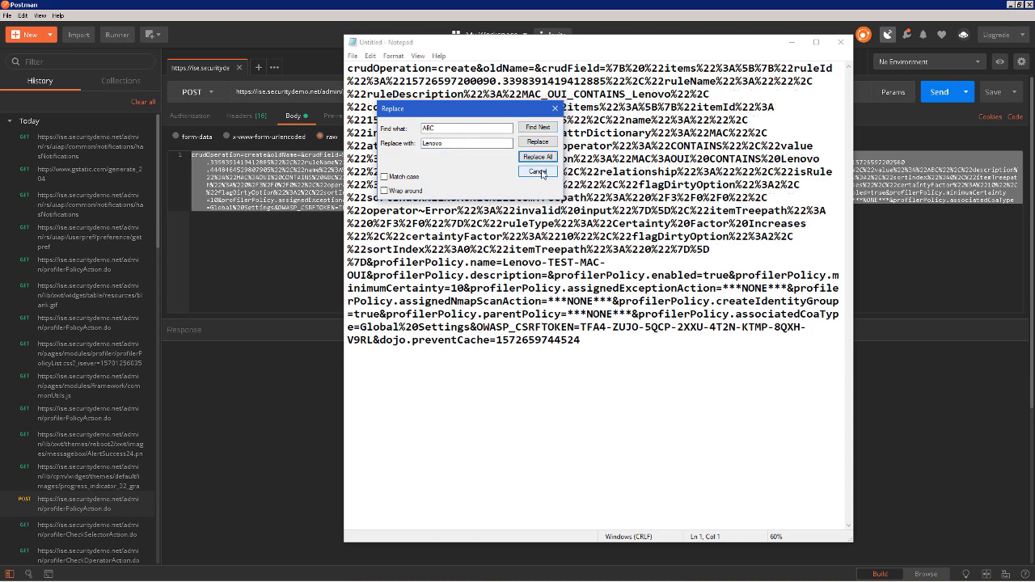
click(538, 171)
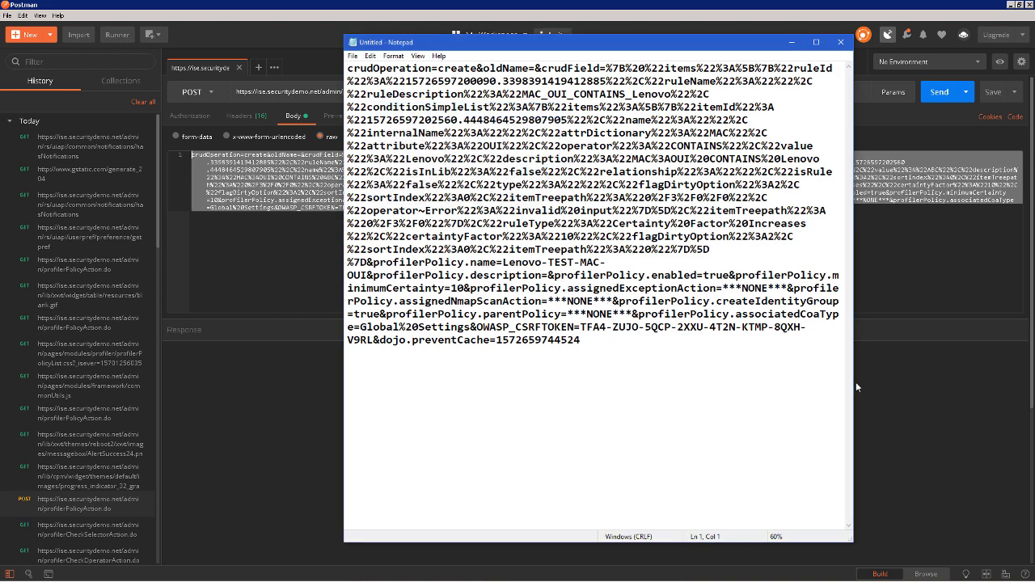
click(881, 364)
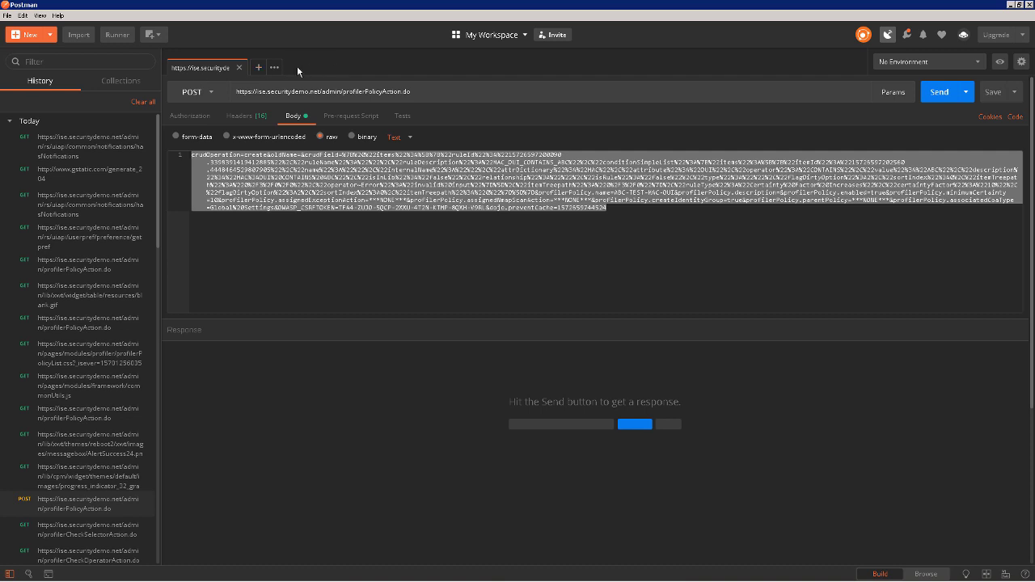
- Create a new request named ISE-profile
click(37, 35)
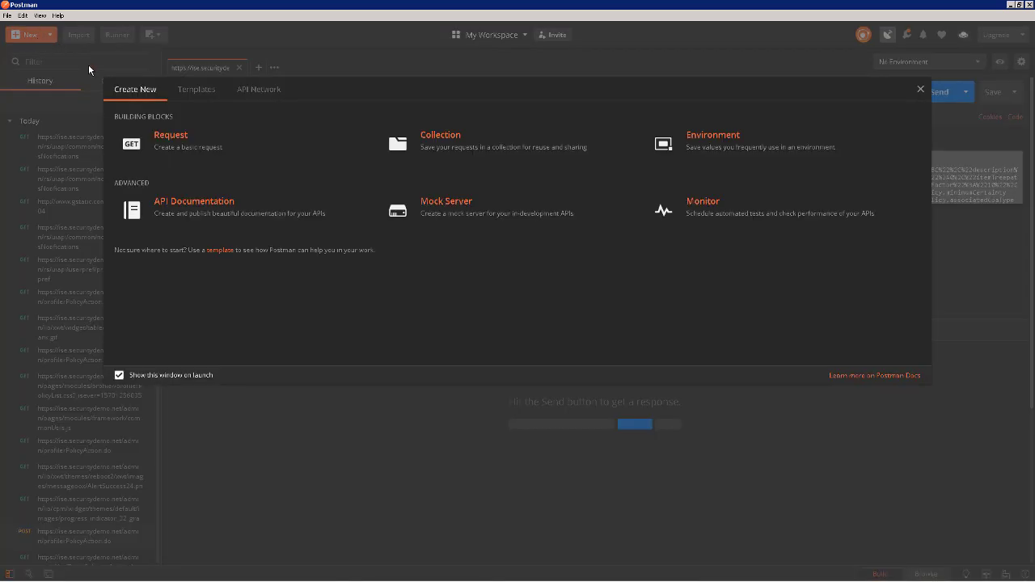
click(178, 152)
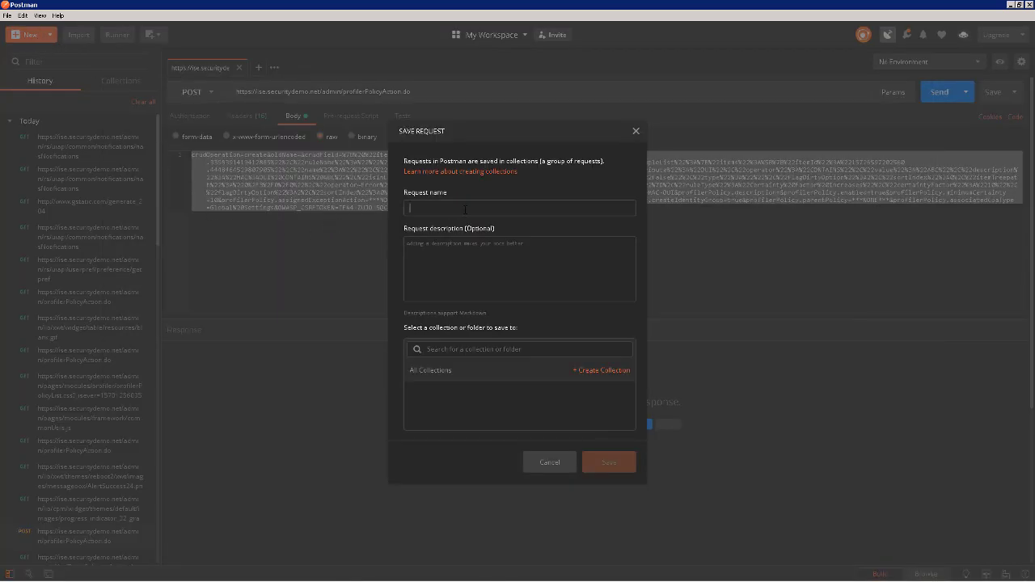
text(ISE-profile)
click(486, 255)
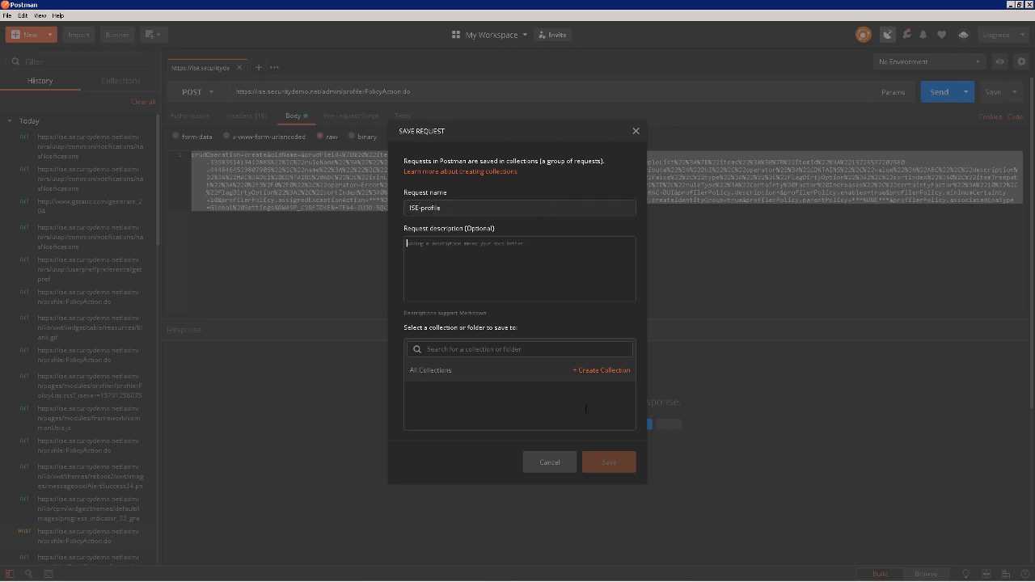
- Save ISE-profile into a newly created ISE-Profiles collection
click(601, 369)
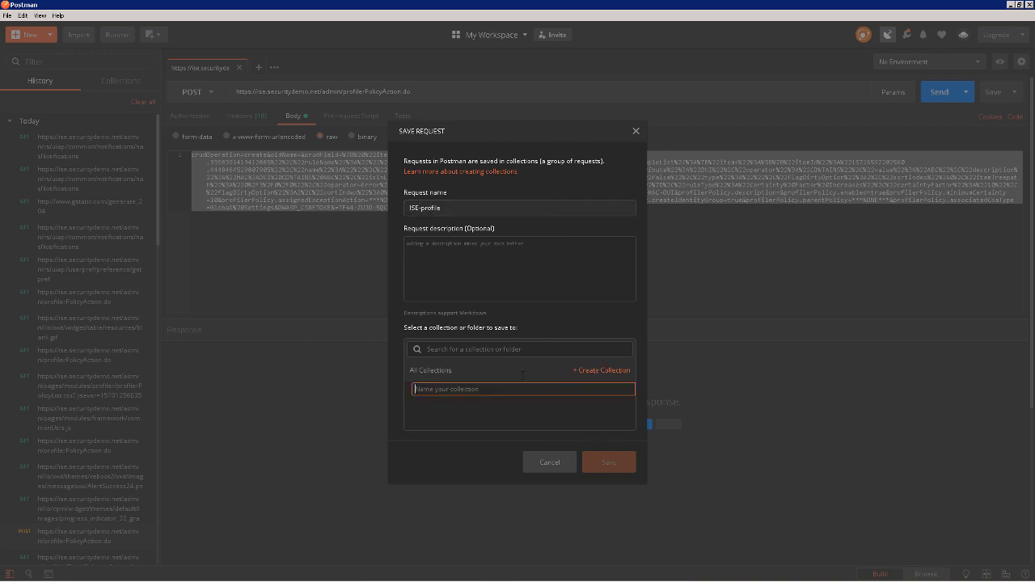
text(ISE-Profile)
click(610, 389)
text(ISE-Profiles)
click(624, 389)
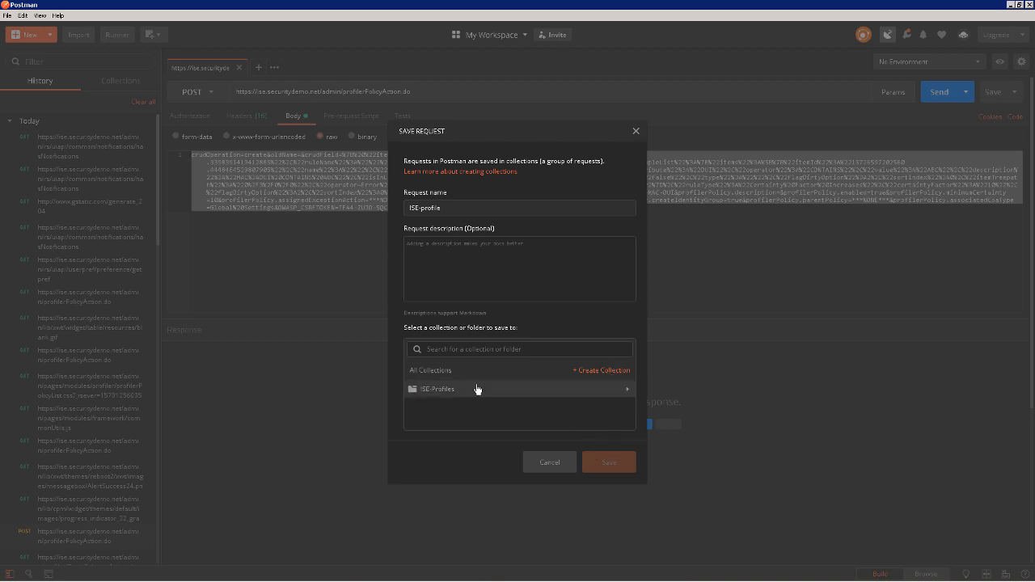
click(476, 389)
click(595, 462)
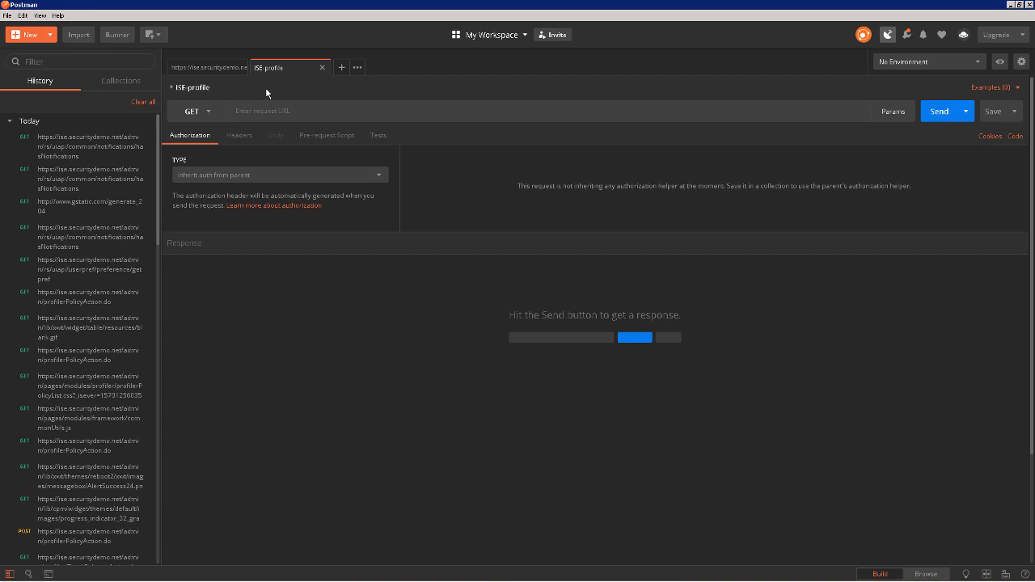
- Make ISE-profile a POST to the captured PolicyAction.do URL
click(212, 110)
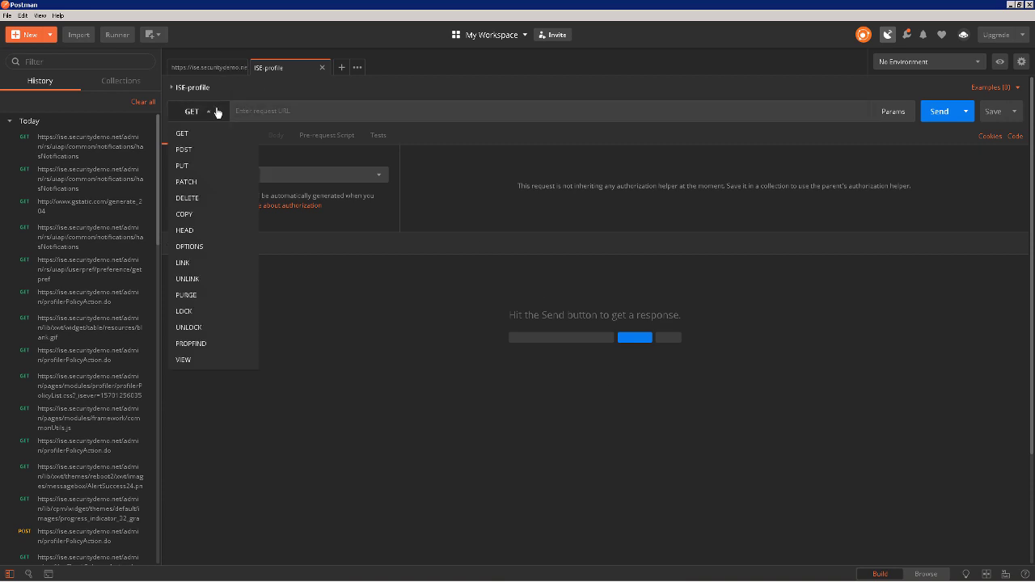
click(185, 151)
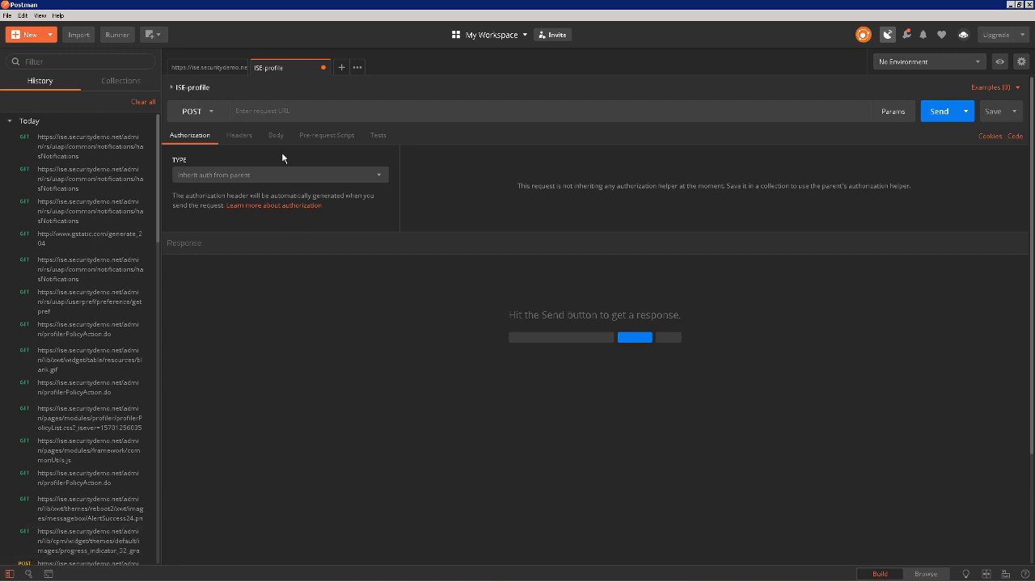
click(227, 68)
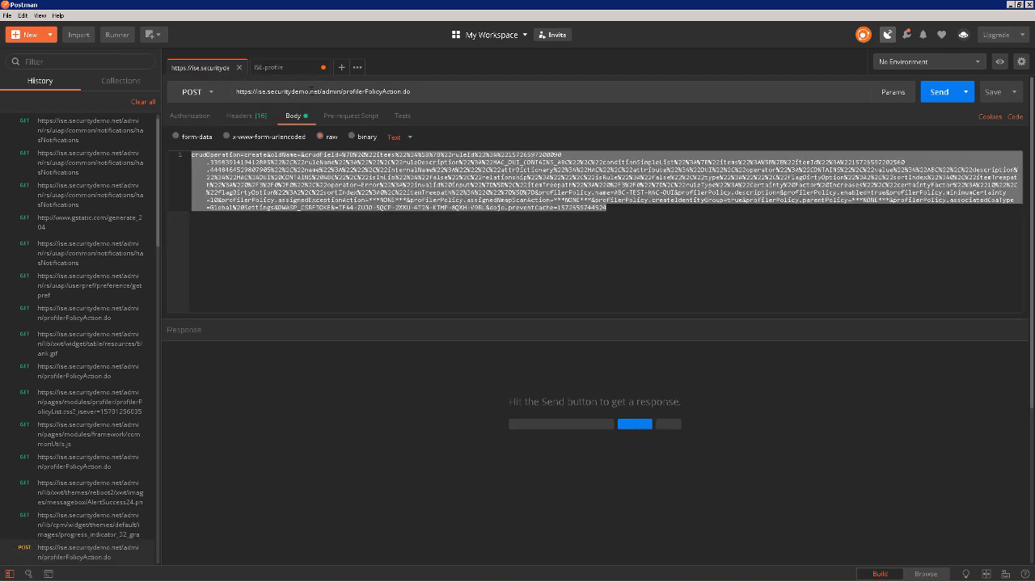
triple_click(315, 89)
key(ctrl+c)
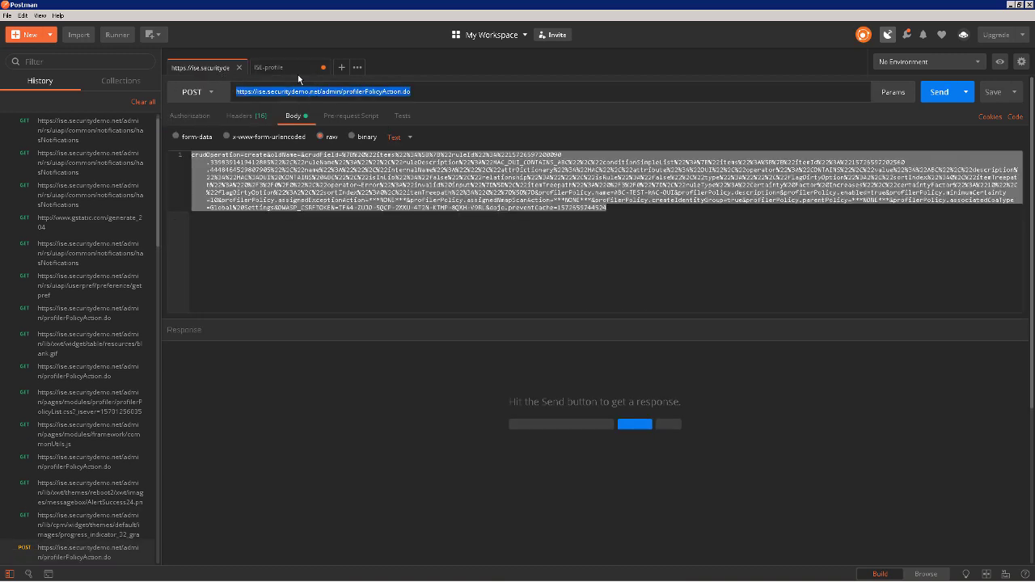
click(293, 70)
key(ctrl+v)
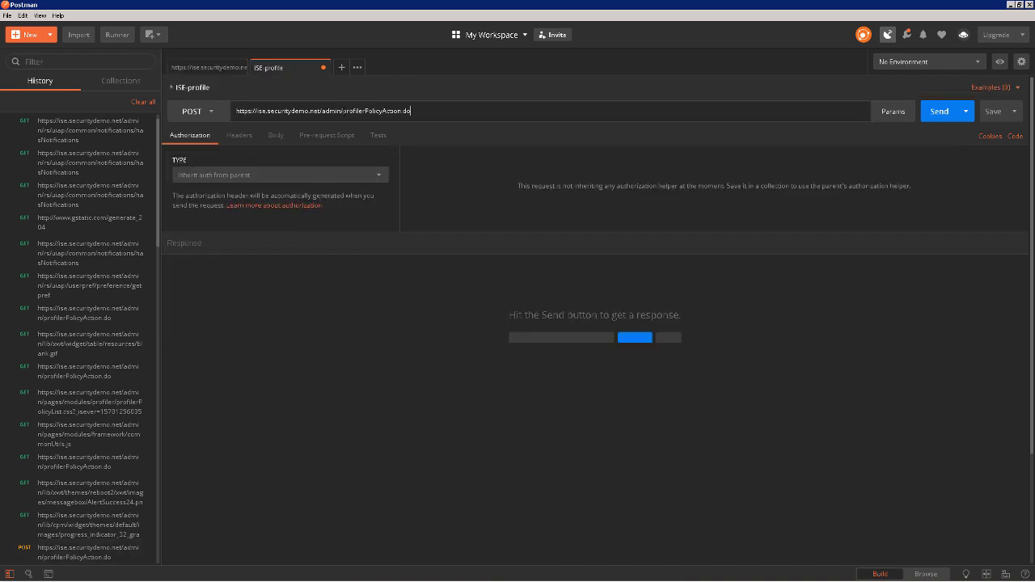
- Copy the captured request's 16 headers into ISE-profile via Bulk Edit
click(220, 69)
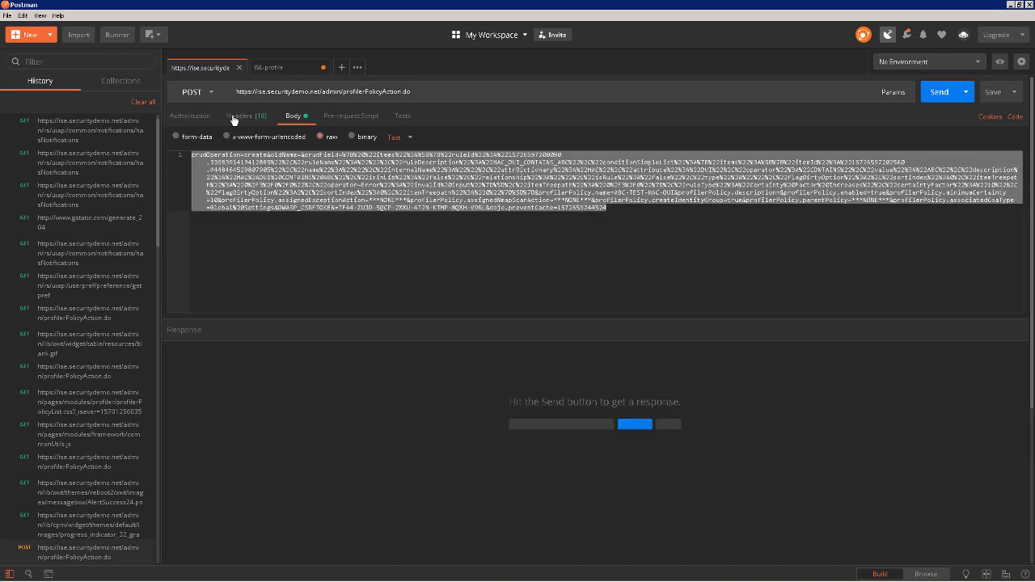
click(234, 117)
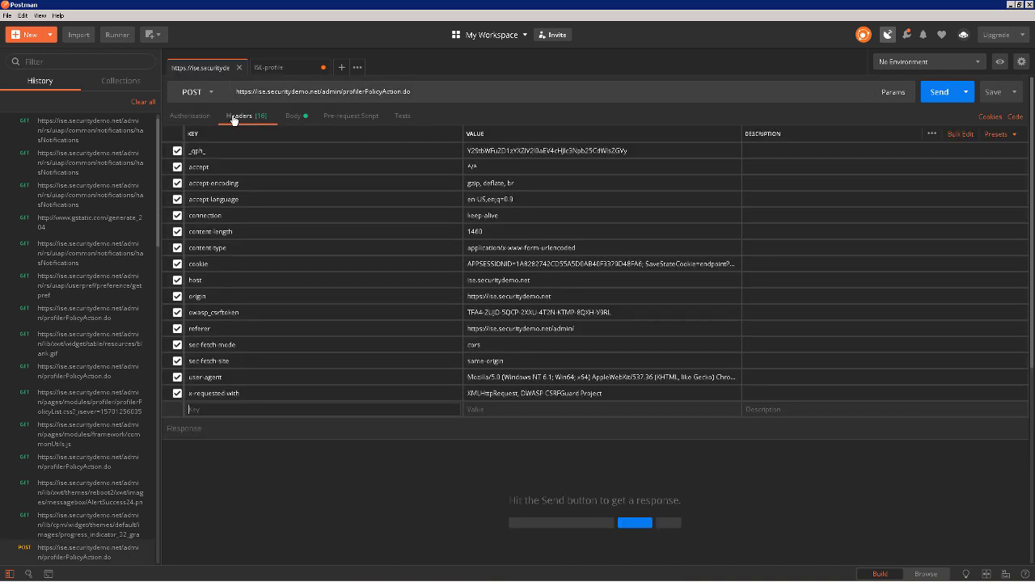
click(958, 134)
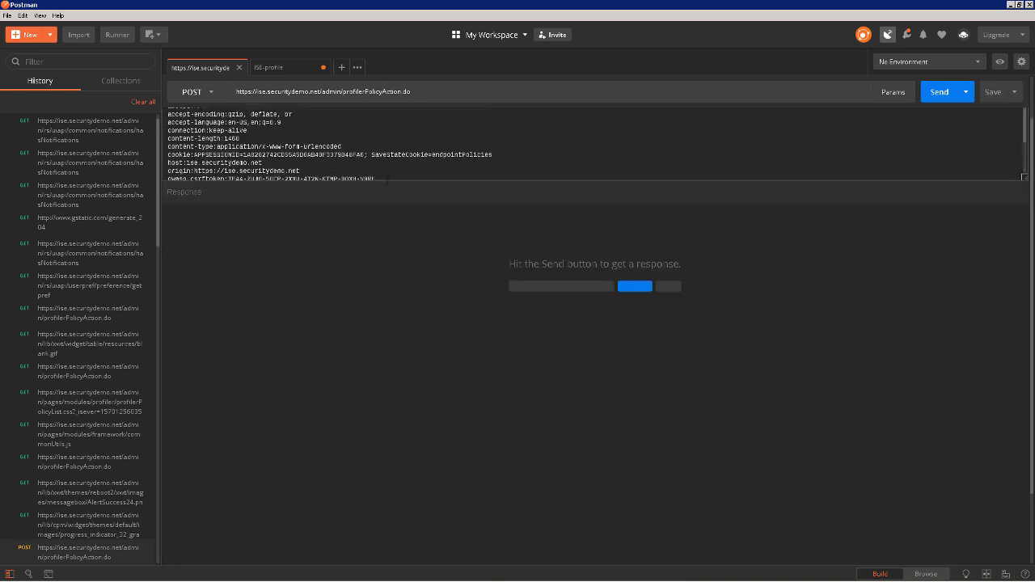
key(ctrl+a)
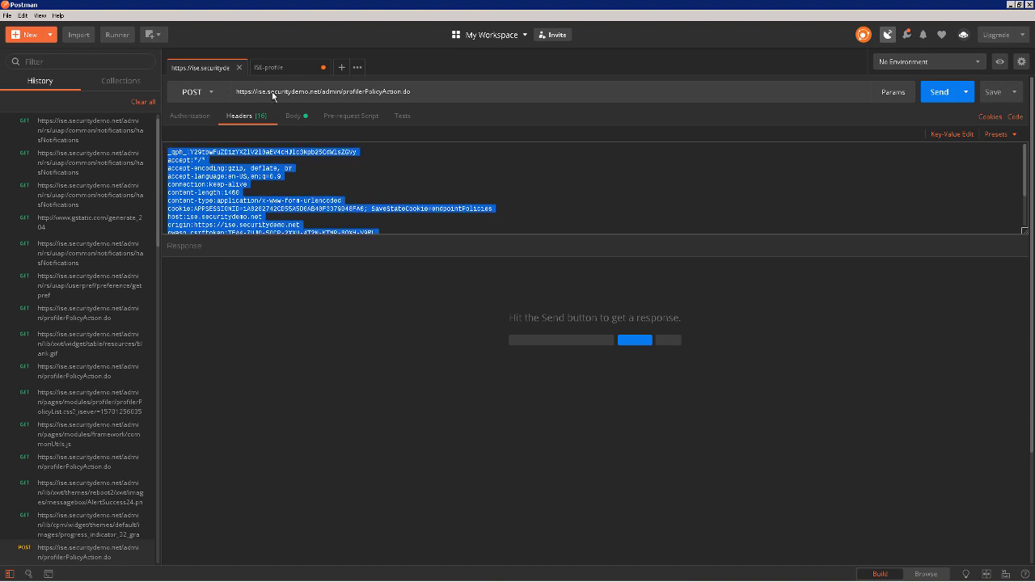
click(275, 70)
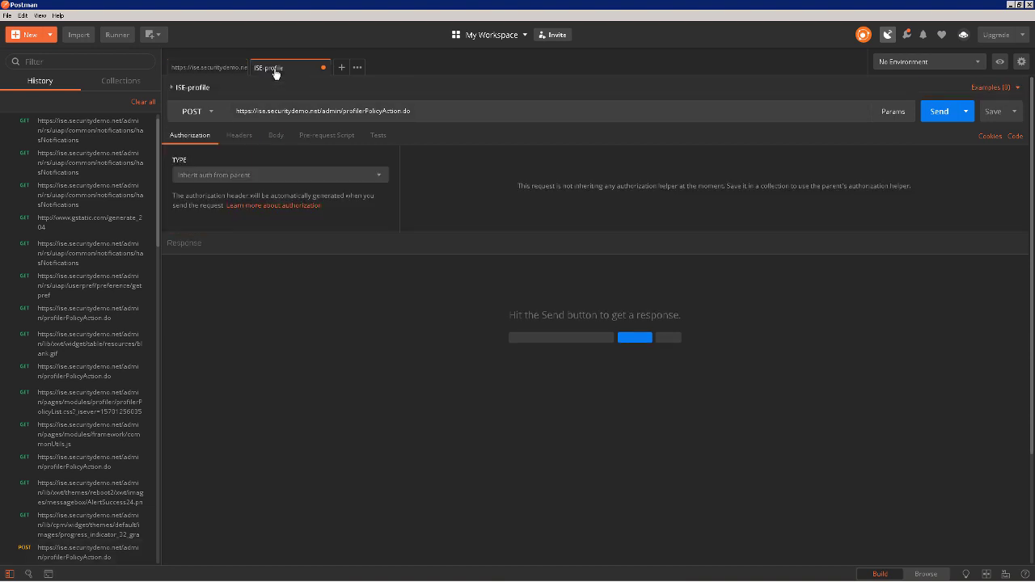
click(240, 135)
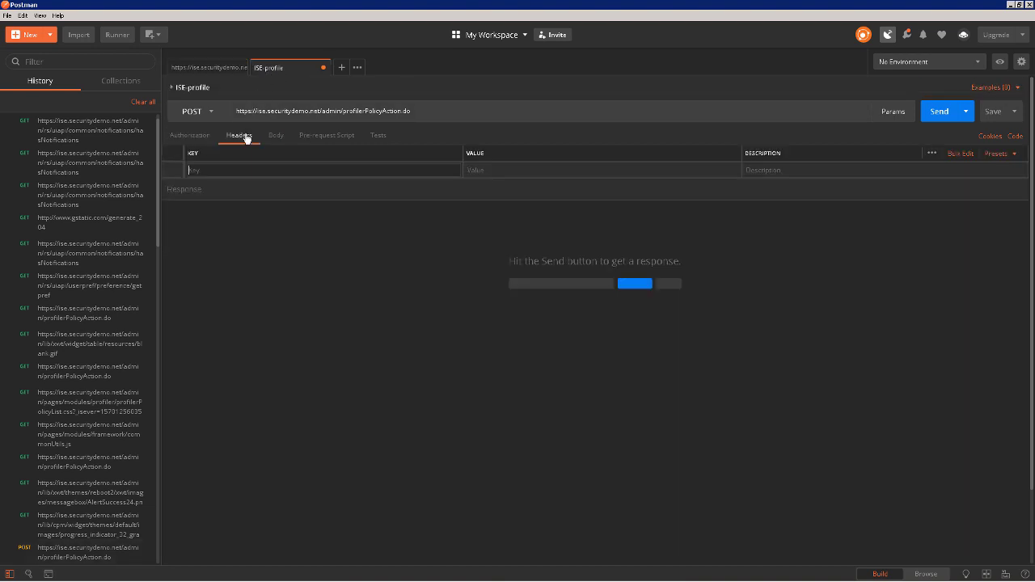
click(960, 153)
key(ctrl+v)
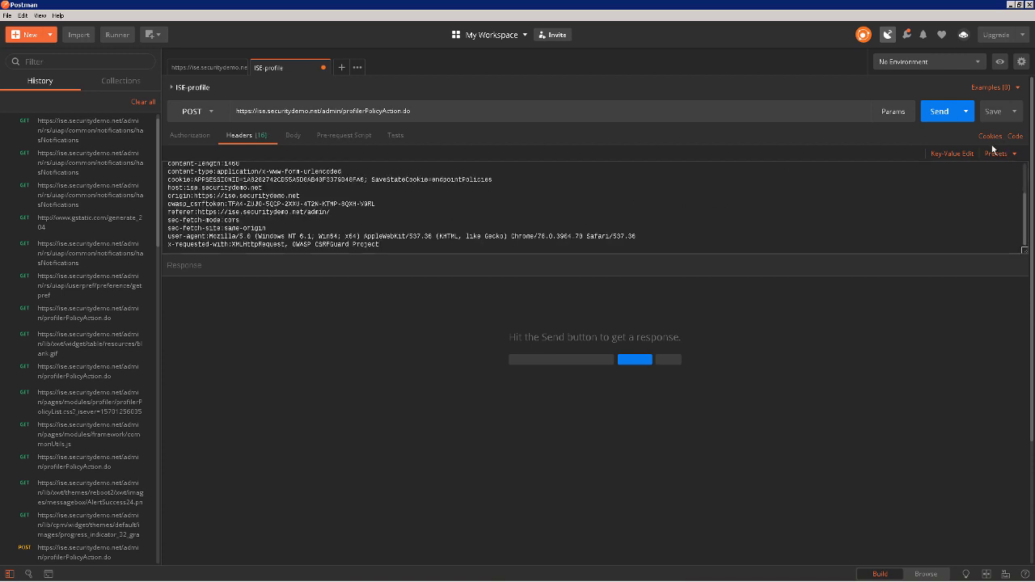
click(954, 155)
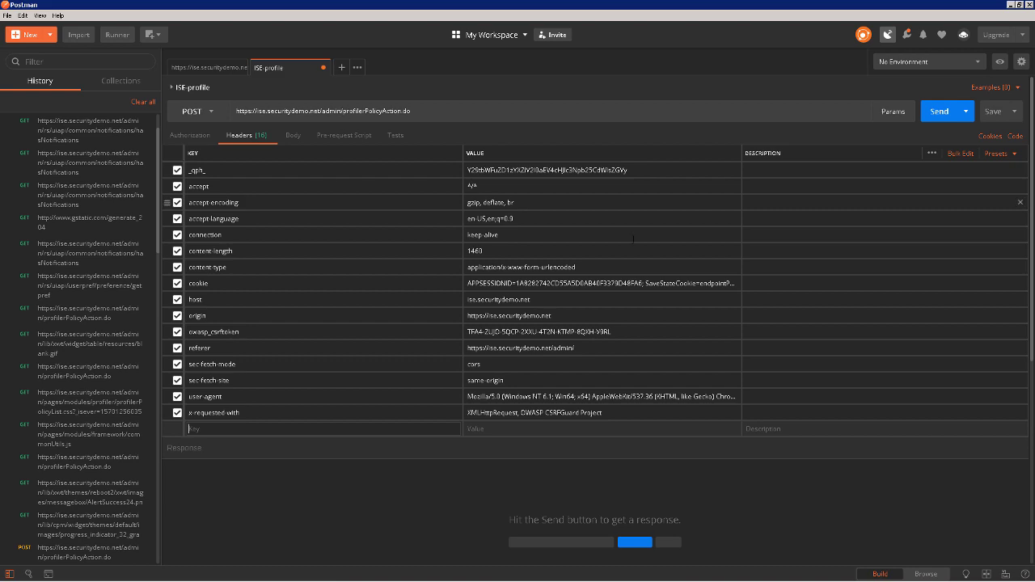
- Select all of the edited Lenovo body text in Notepad
key(alt+Tab)
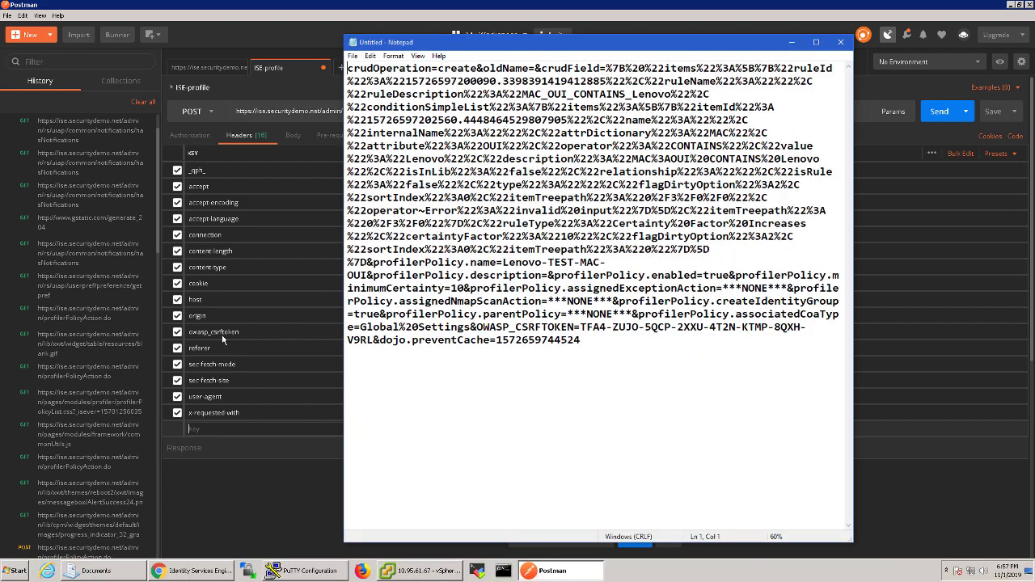
drag(580, 340, 338, 73)
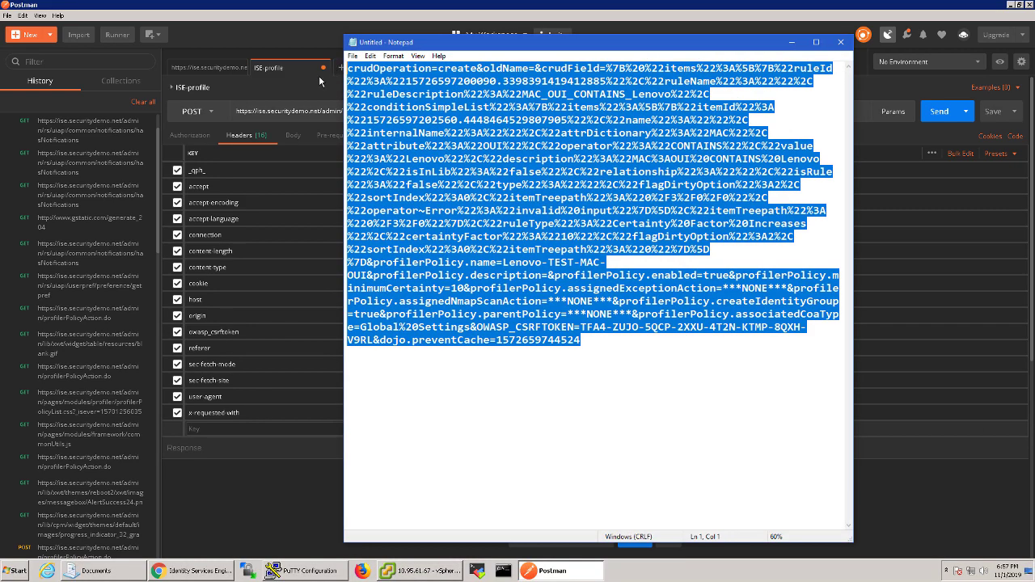
click(319, 75)
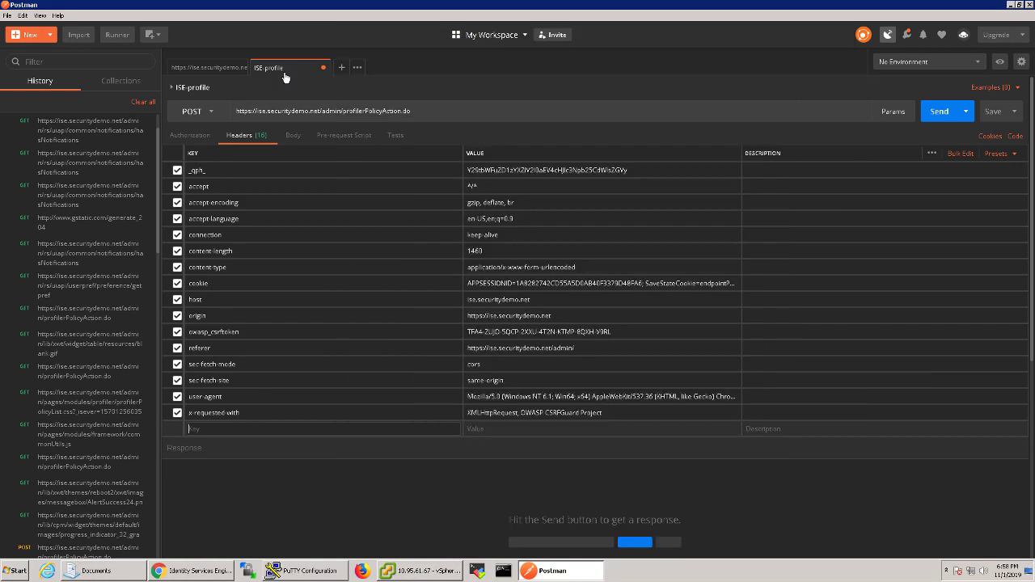
- Paste the raw Lenovo-TEST-MAC-OUI policy body into the request and send it to PolicyAction.do
click(293, 137)
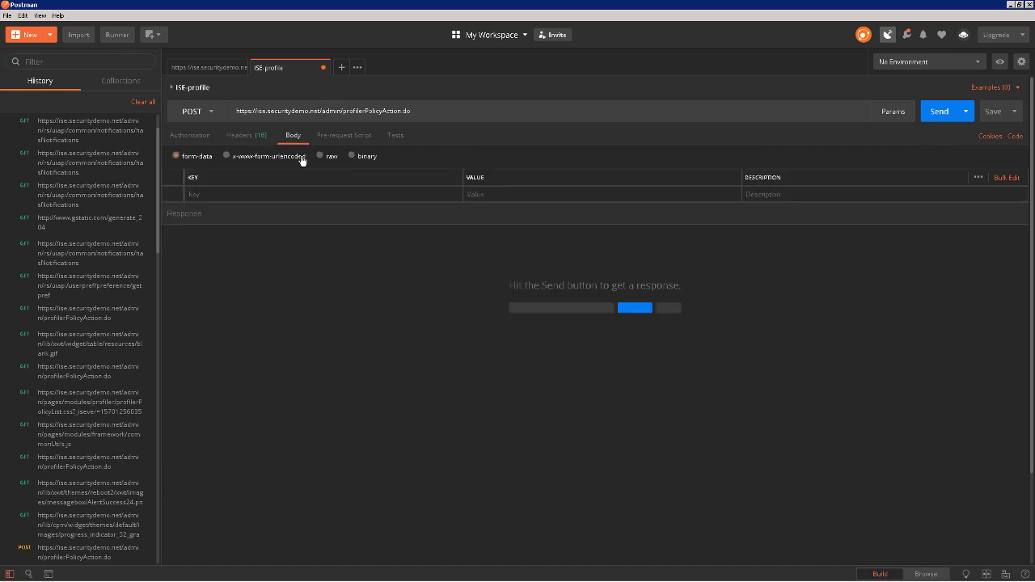
click(321, 158)
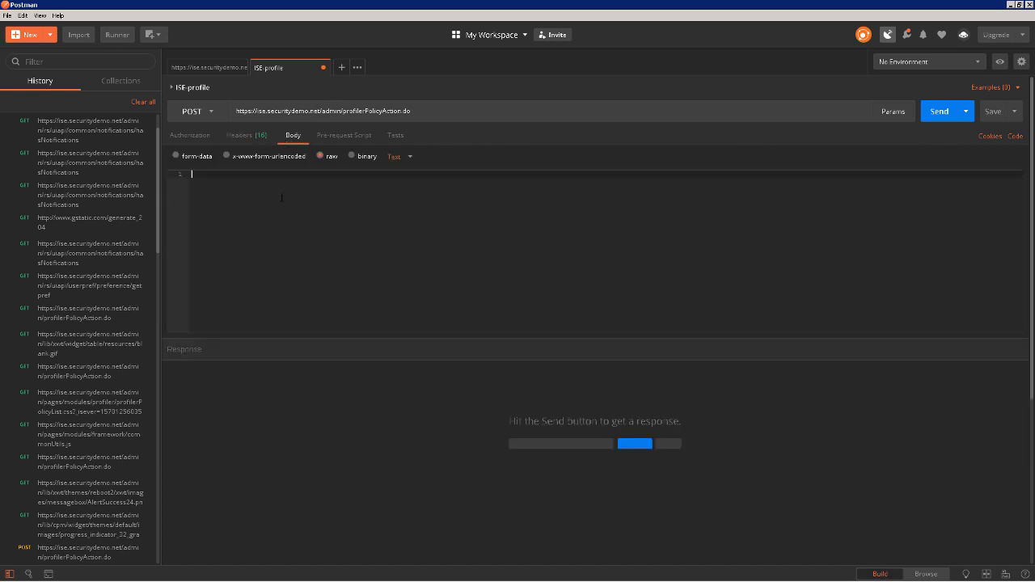
key(ctrl+v)
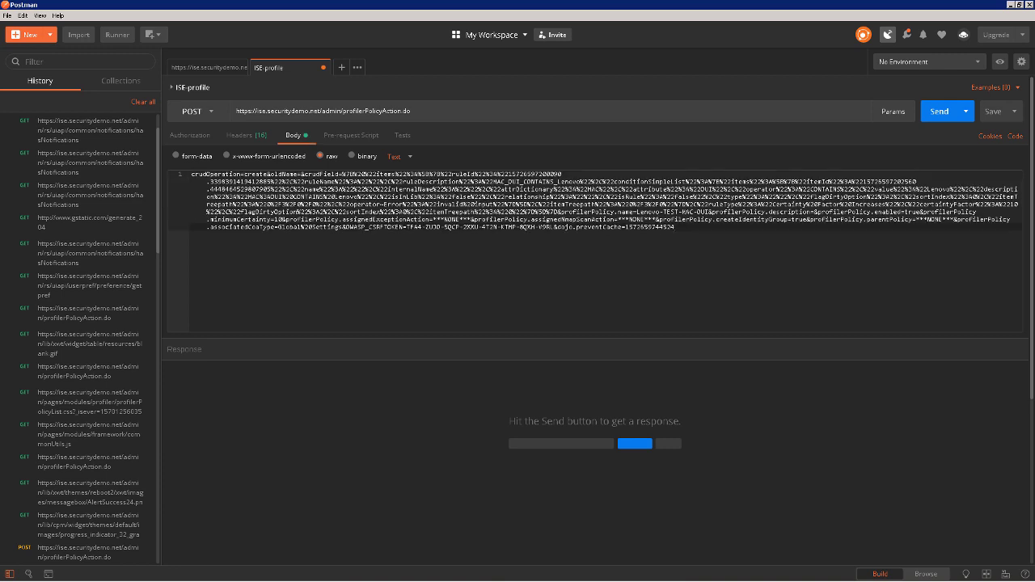
drag(635, 211, 710, 211)
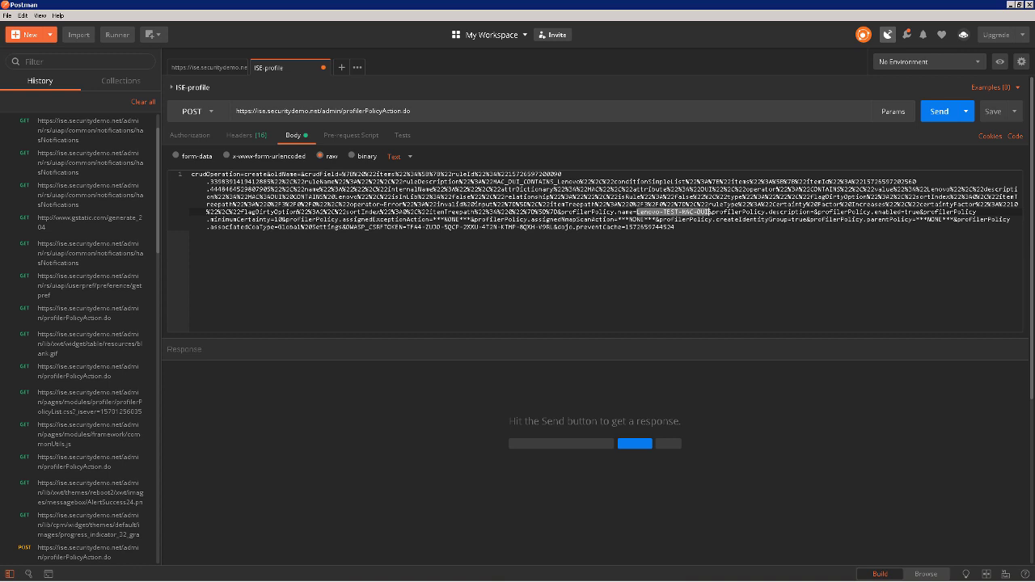
click(755, 263)
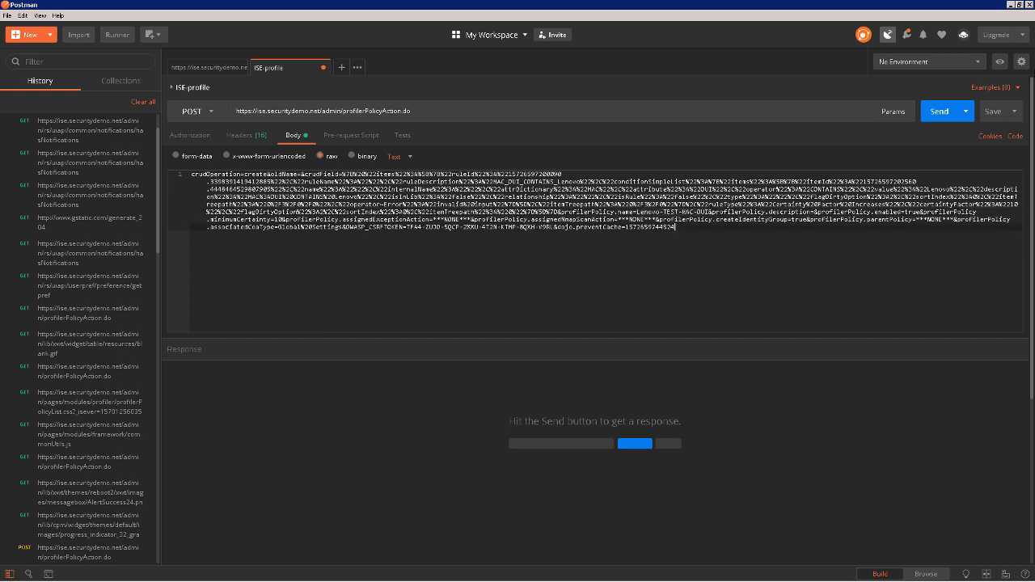
click(947, 113)
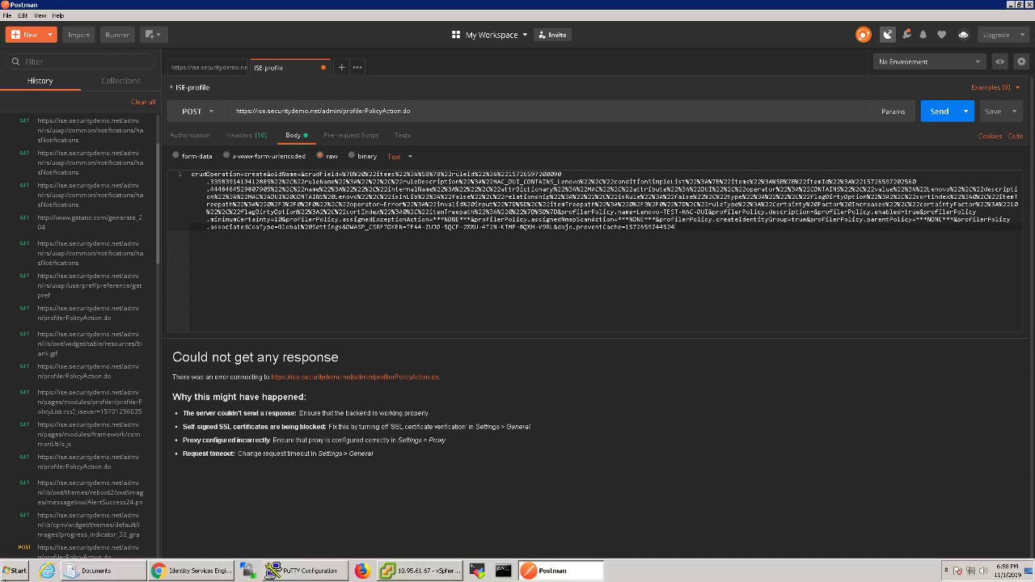
- Untick 'Use a proxy server' in the Windows LAN settings and close Internet Properties
click(15, 571)
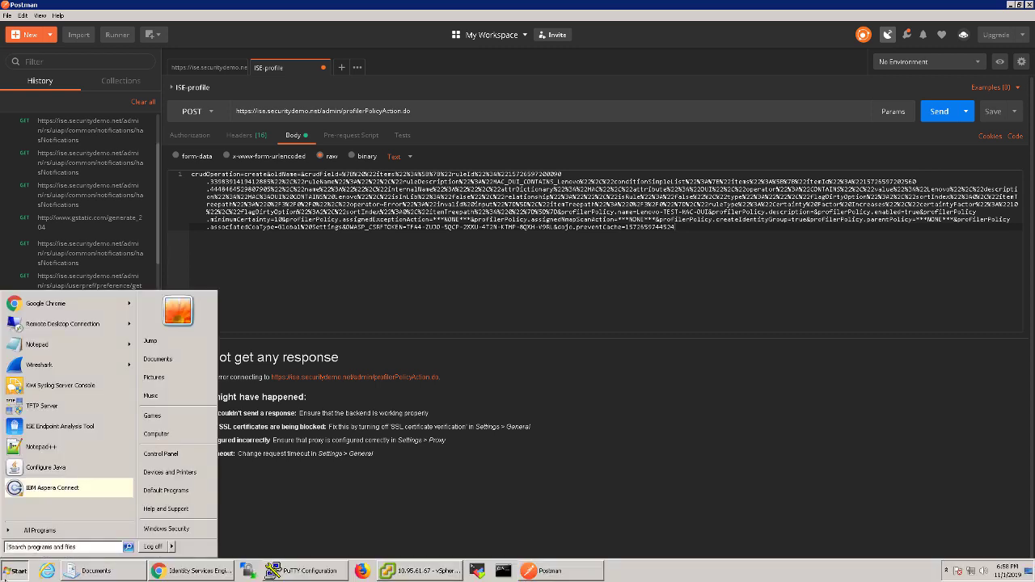
text(proxy)
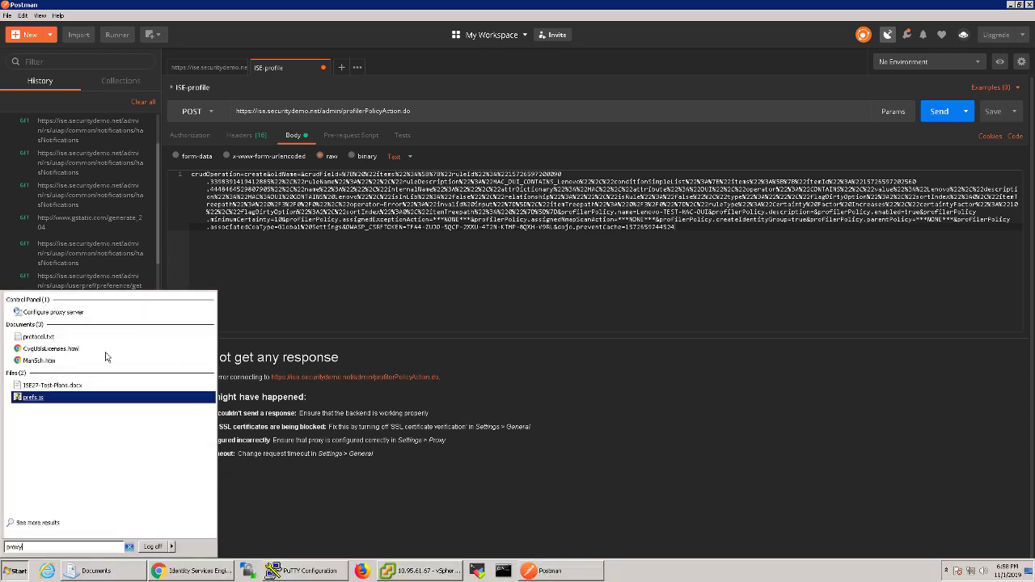
click(53, 312)
click(300, 355)
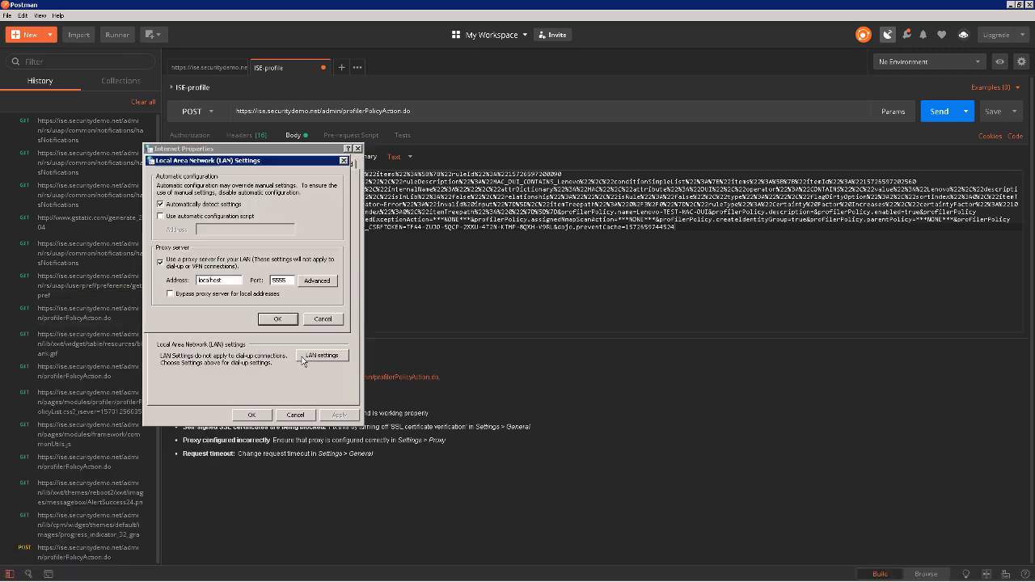
click(174, 266)
click(276, 319)
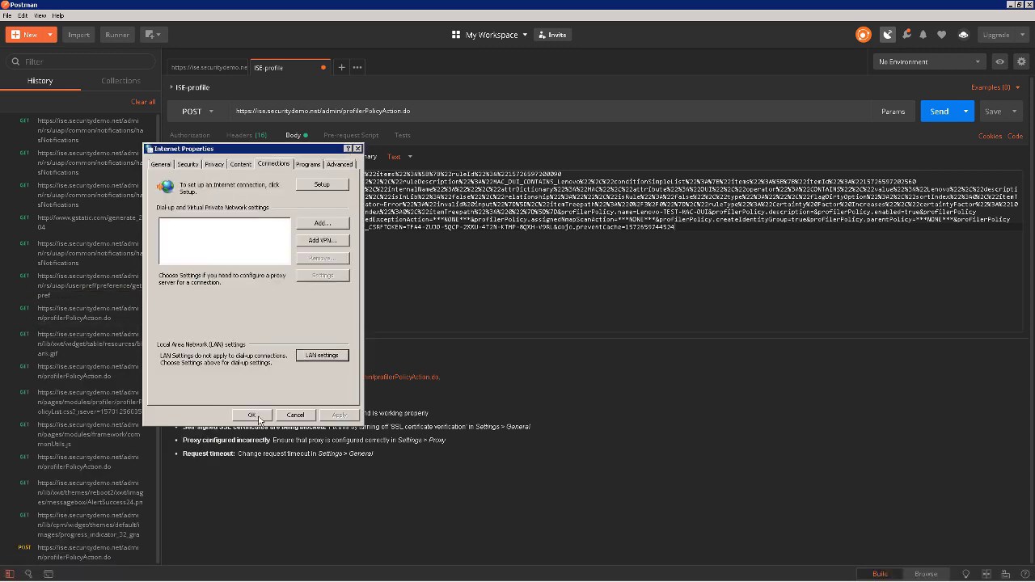
click(251, 415)
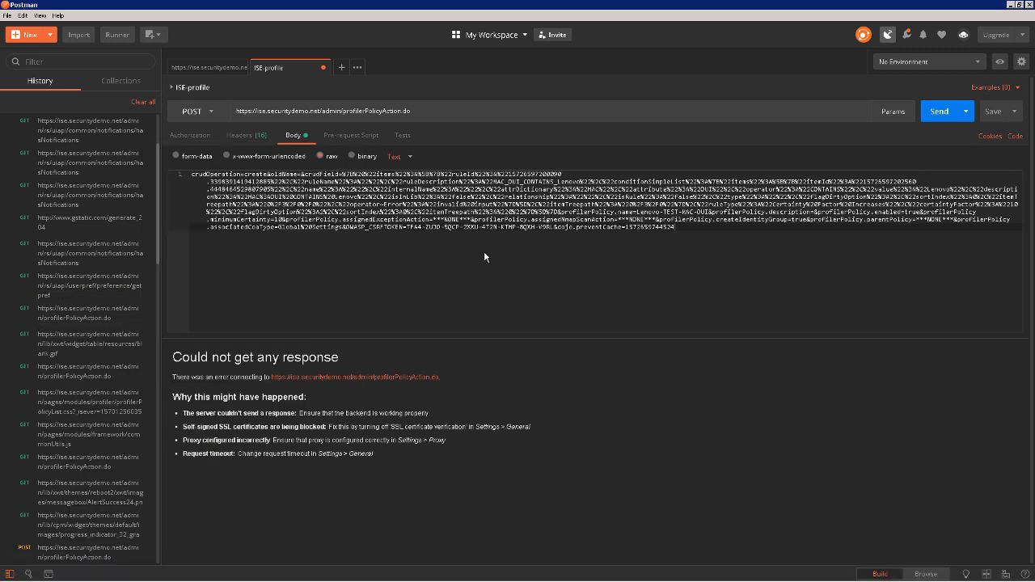
- Resend the request to get 200 OK confirming the Lenovo-TEST-MAC-OUI policy and identity group
click(941, 113)
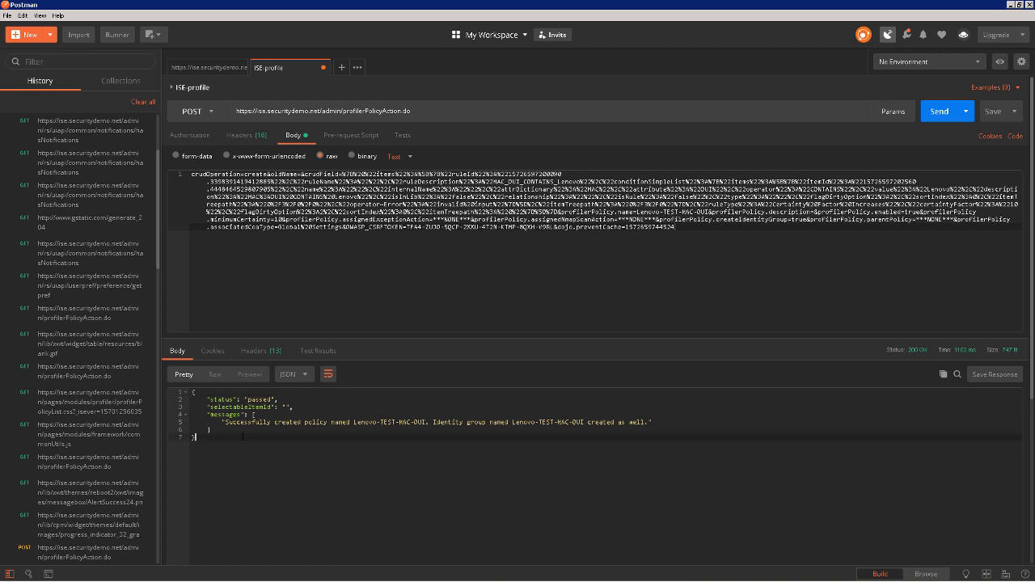
drag(243, 437, 192, 391)
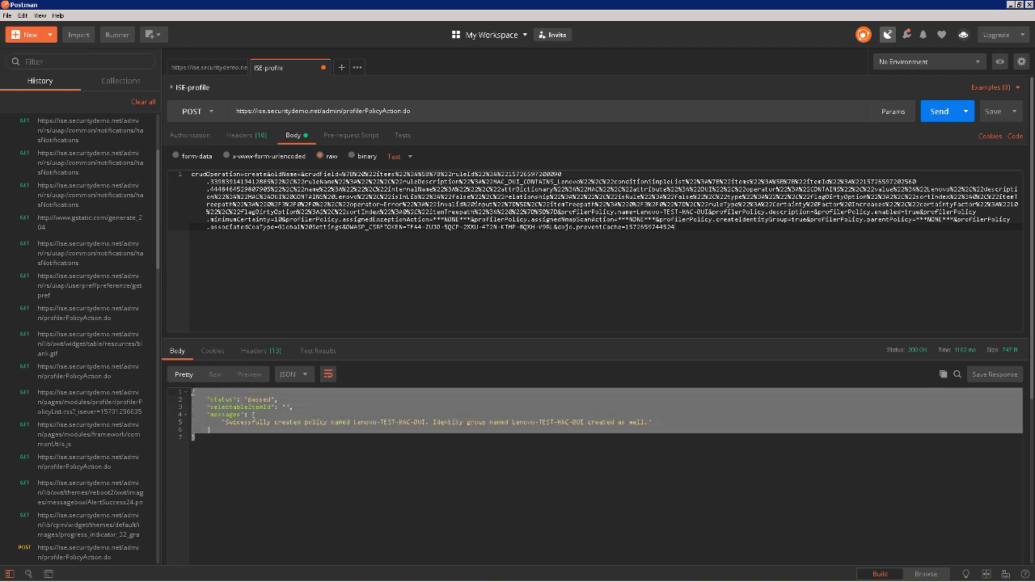
click(212, 429)
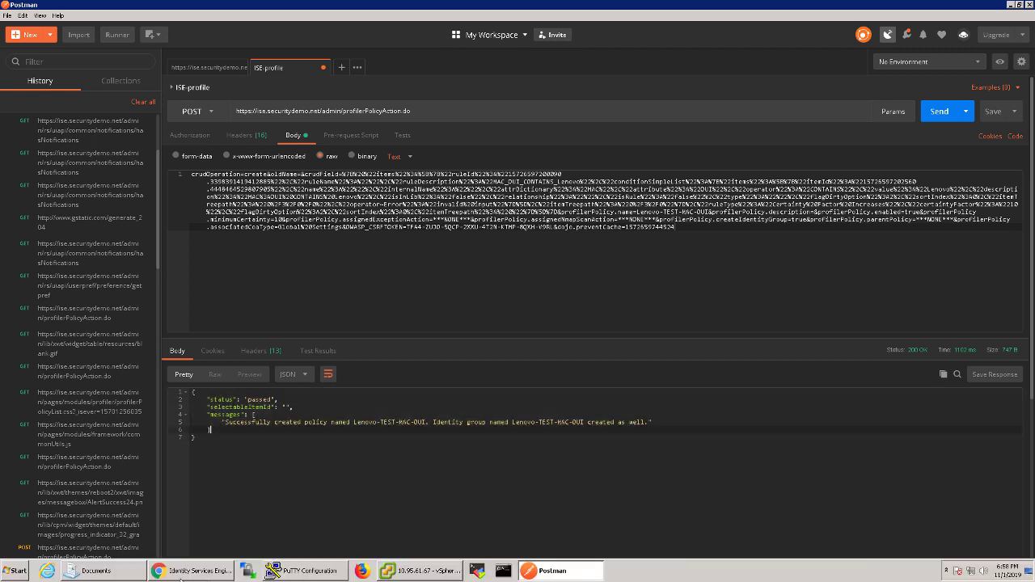
click(182, 572)
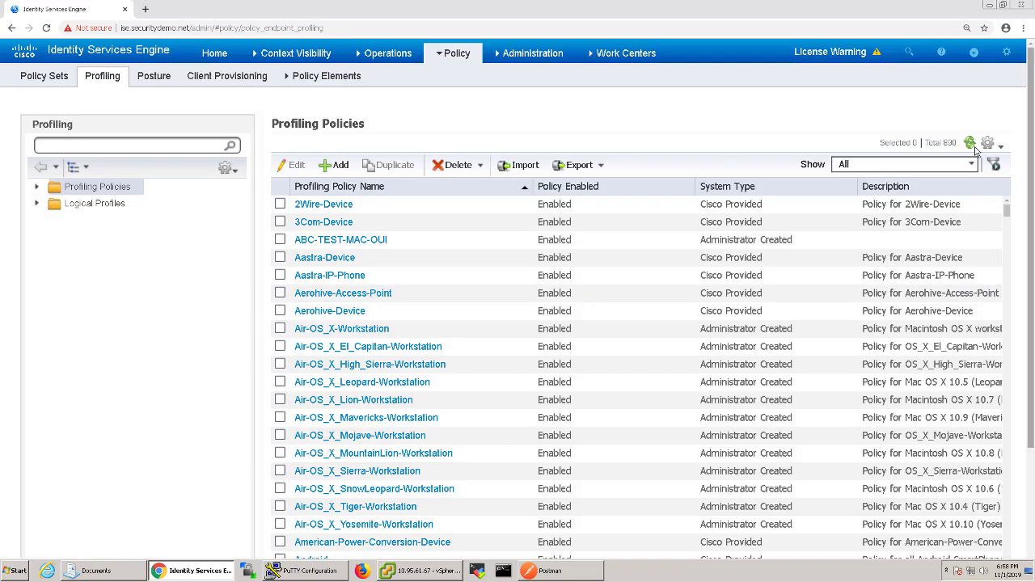
- Filter the profiling policies by 'lenovo' and open Lenovo-TEST-MAC-OUI
click(994, 164)
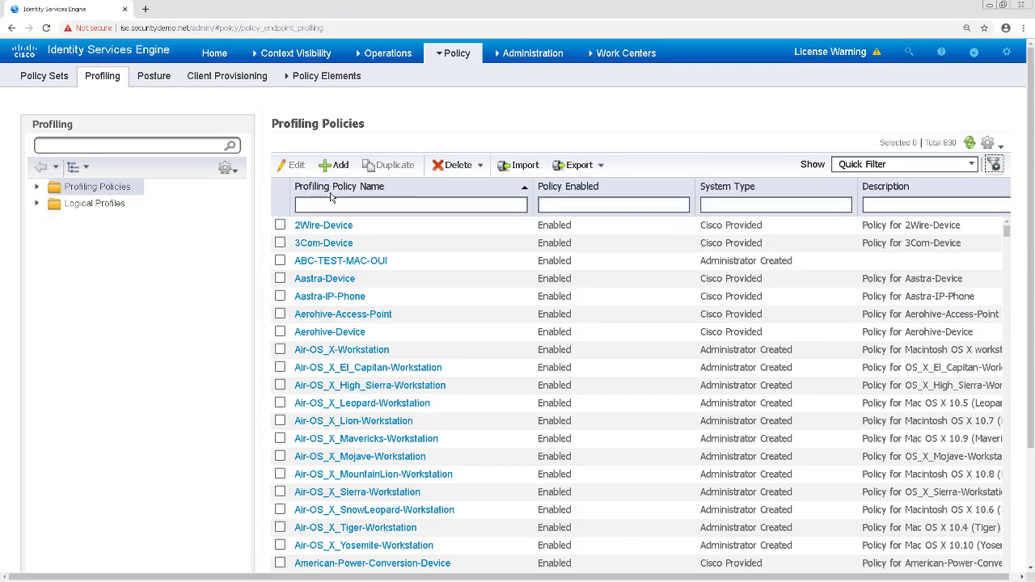
click(333, 204)
text(le)
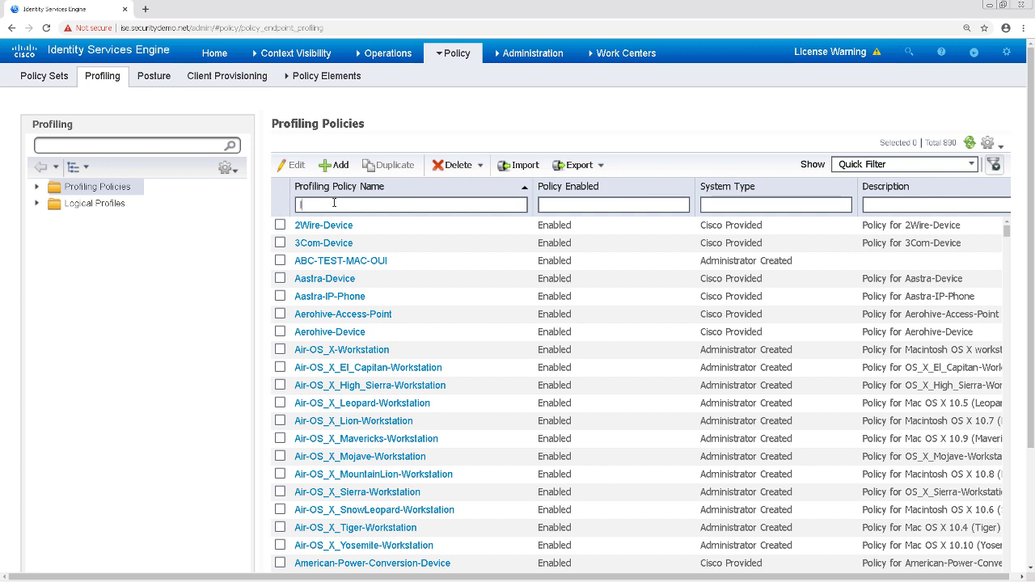
text(novo)
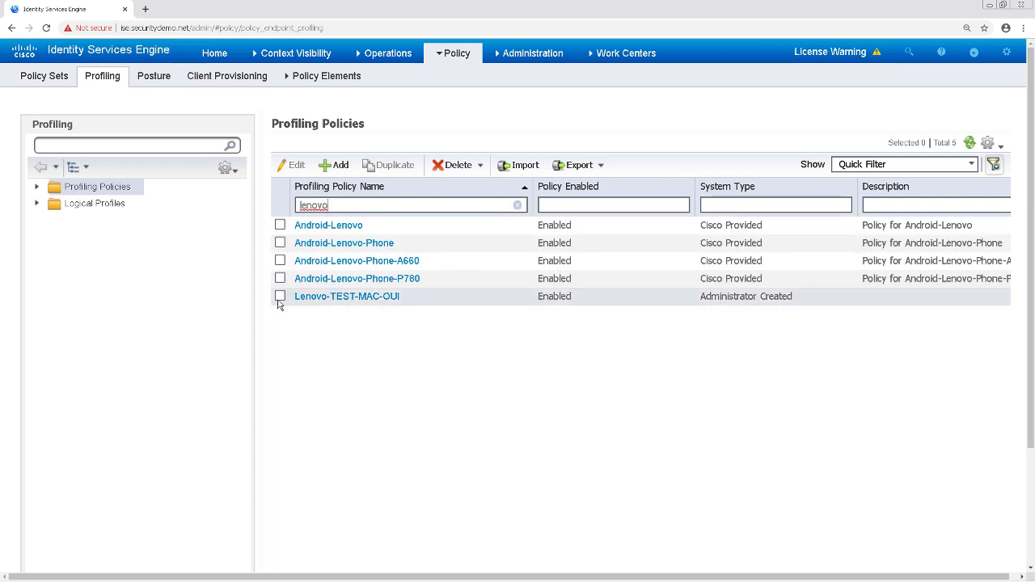
click(330, 296)
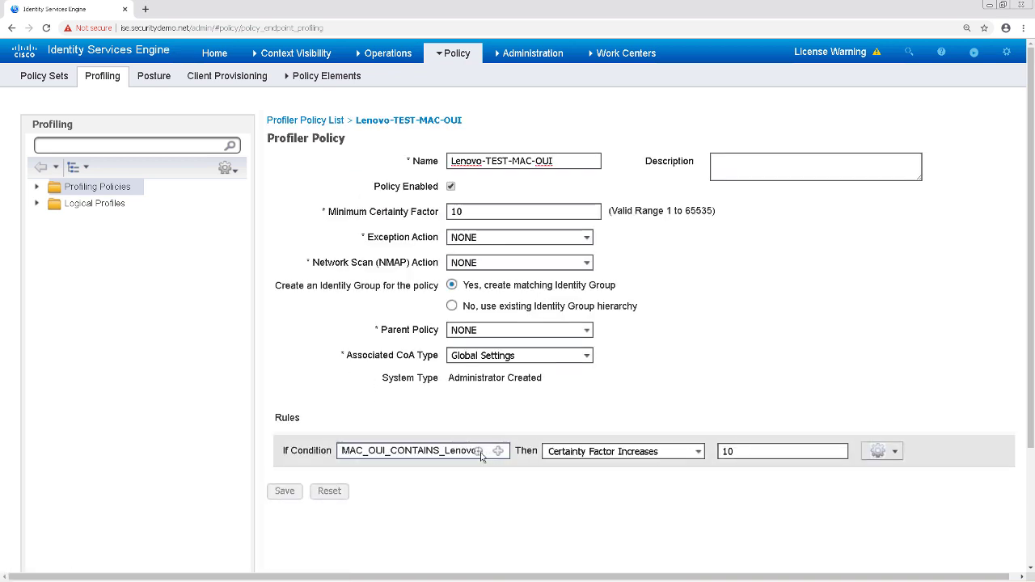
- Check the MAC_OUI_CONTAINS_Lenovo condition, then return to the Profiler Policy List
mouse_move(494, 453)
drag(514, 462, 704, 463)
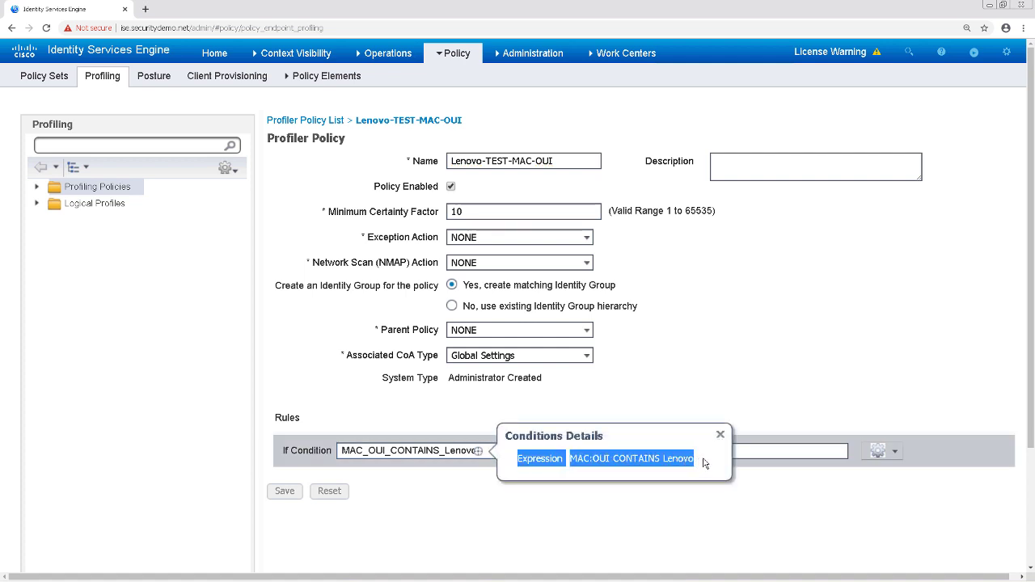
click(726, 312)
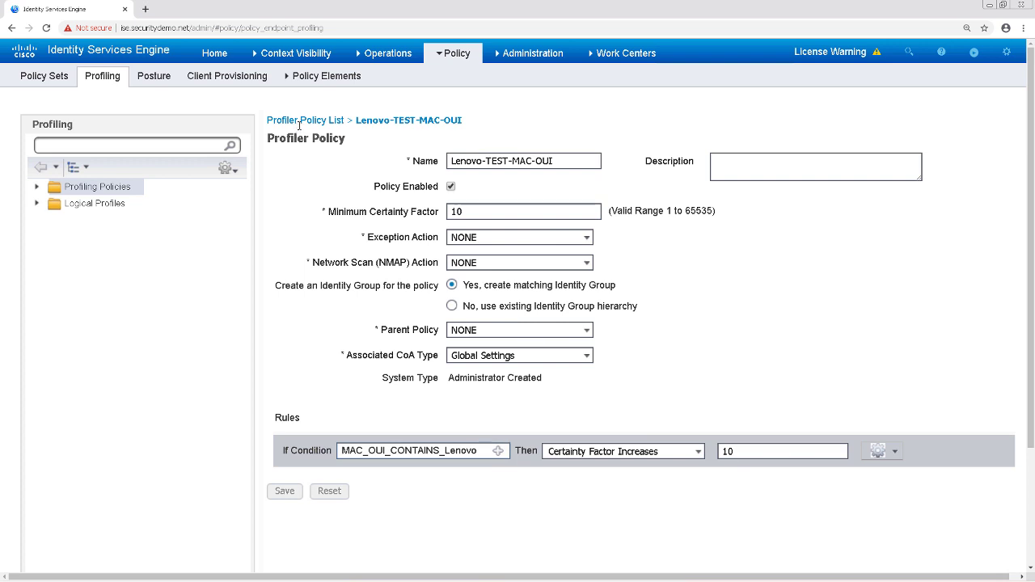
click(300, 127)
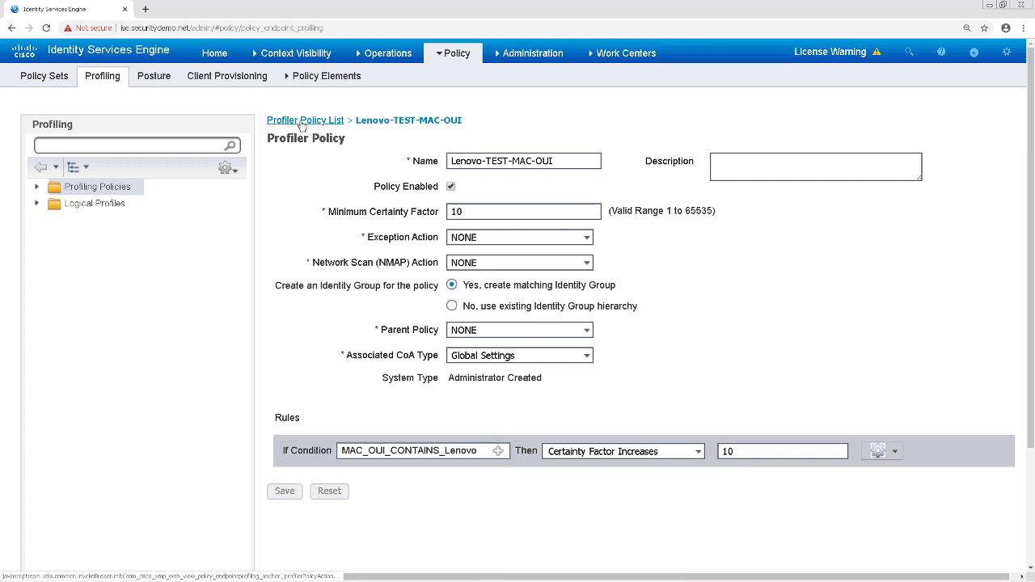
click(300, 122)
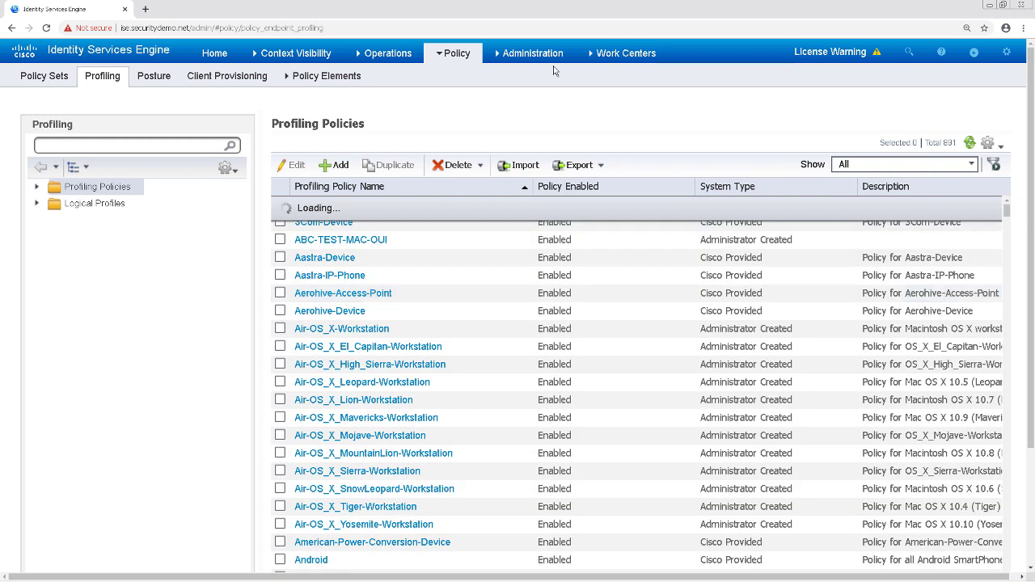
- Check that ERS Settings has Enable ERS for Read/Write on, then open the ERS SDK link
mouse_move(552, 61)
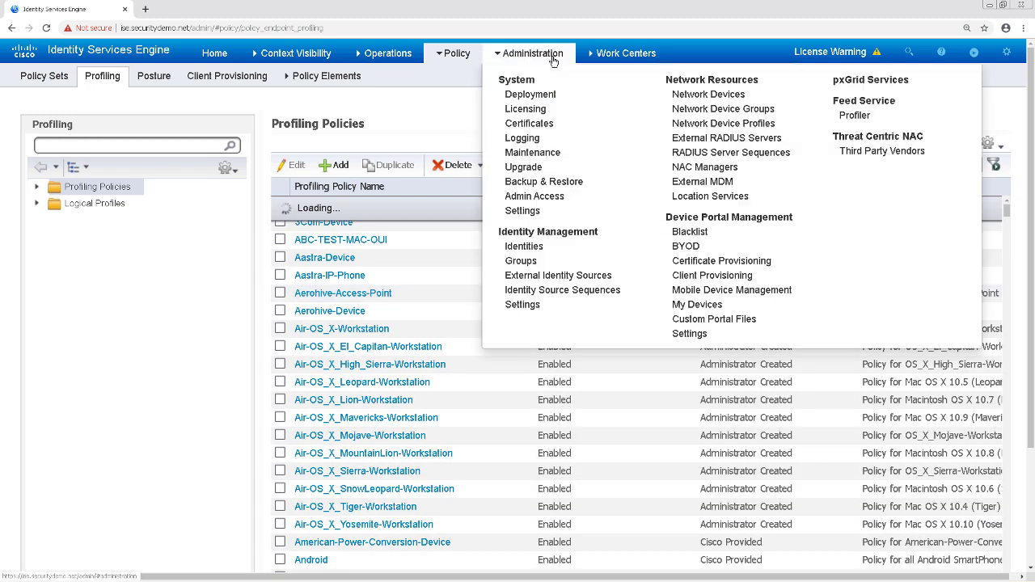
click(518, 211)
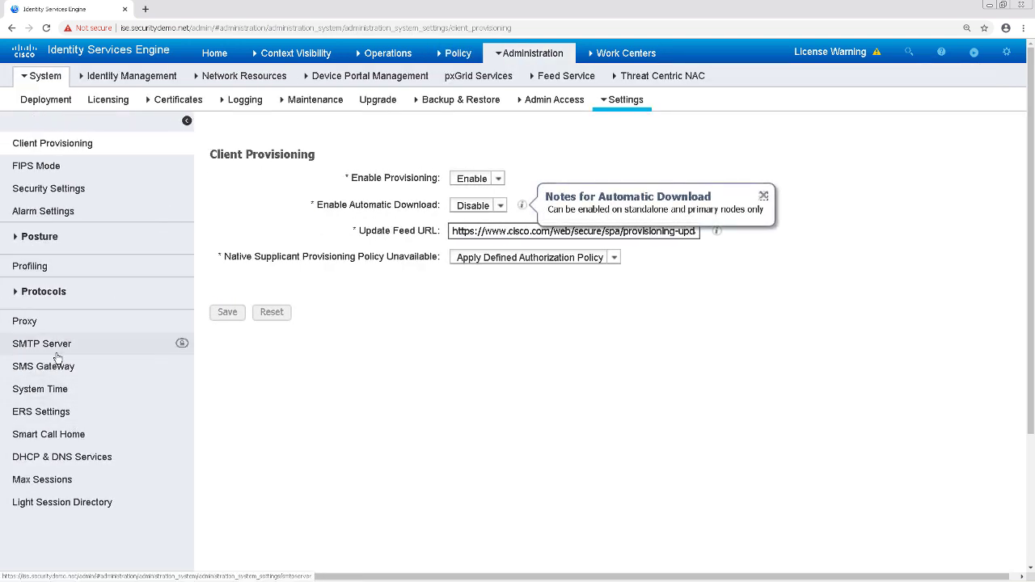
click(42, 417)
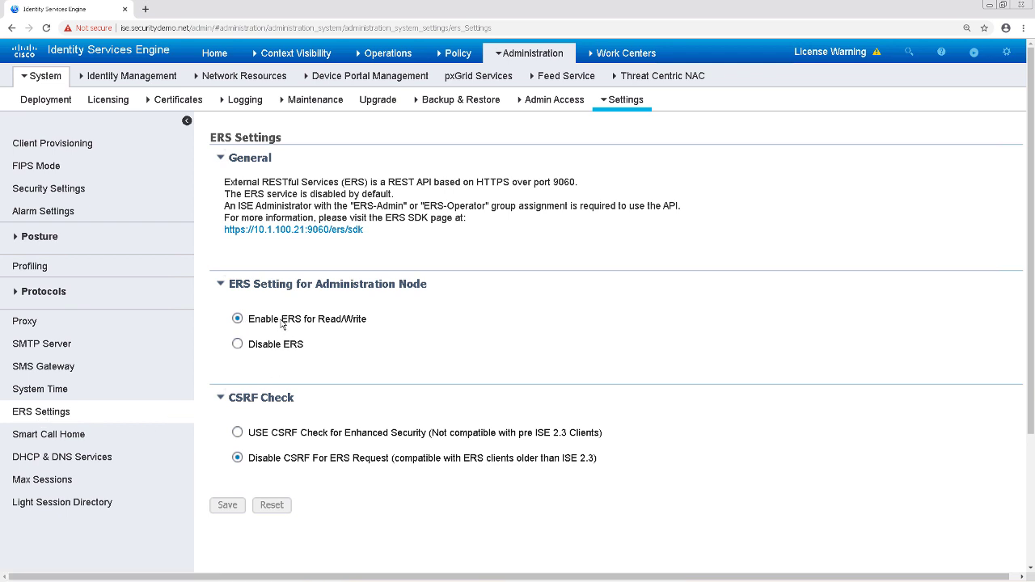
drag(244, 322, 366, 323)
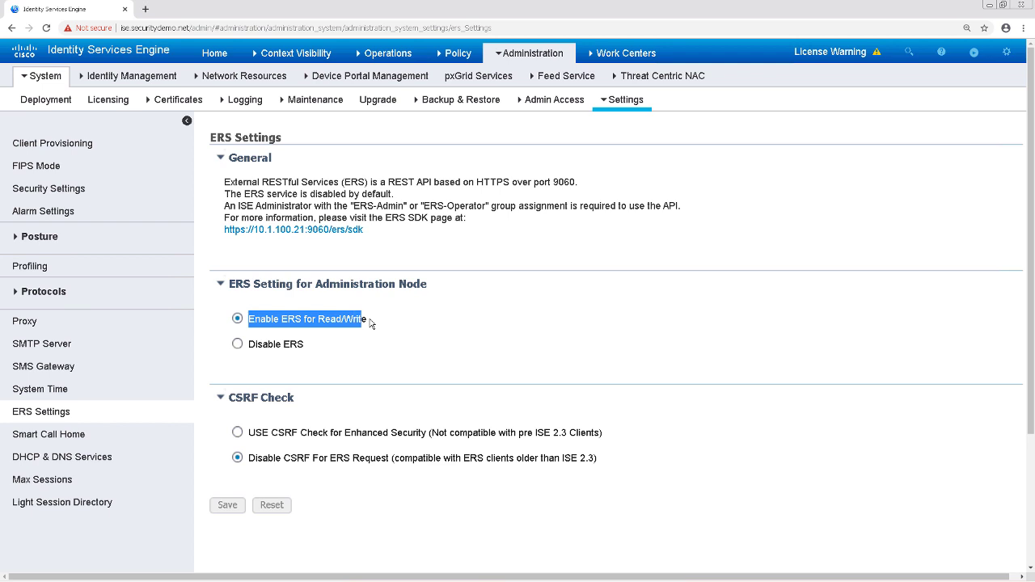
click(357, 230)
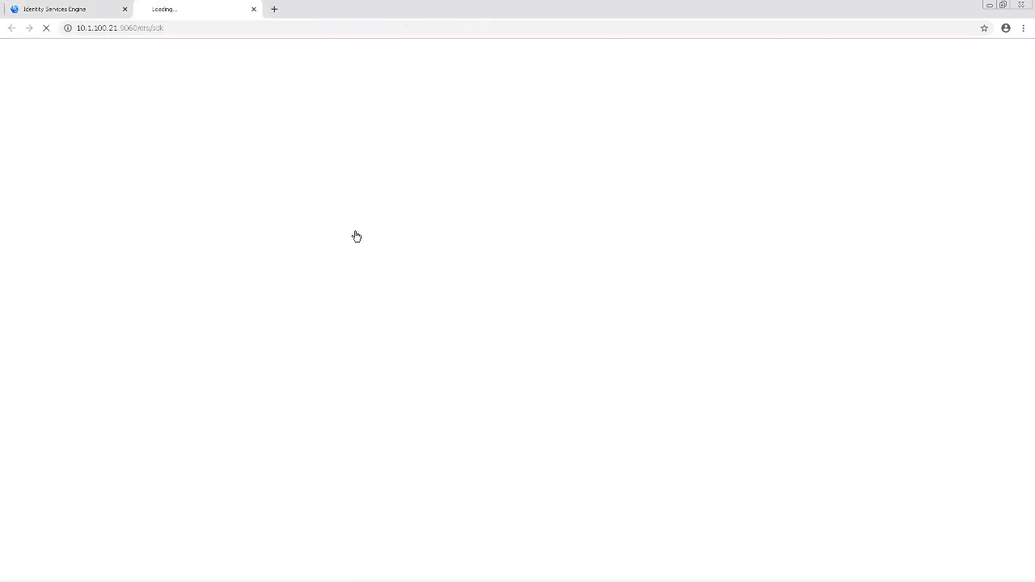
- Proceed past the certificate warning and sign in to the ERS SDK with the admin credentials
click(372, 330)
click(405, 412)
text(admin)
key(Tab)
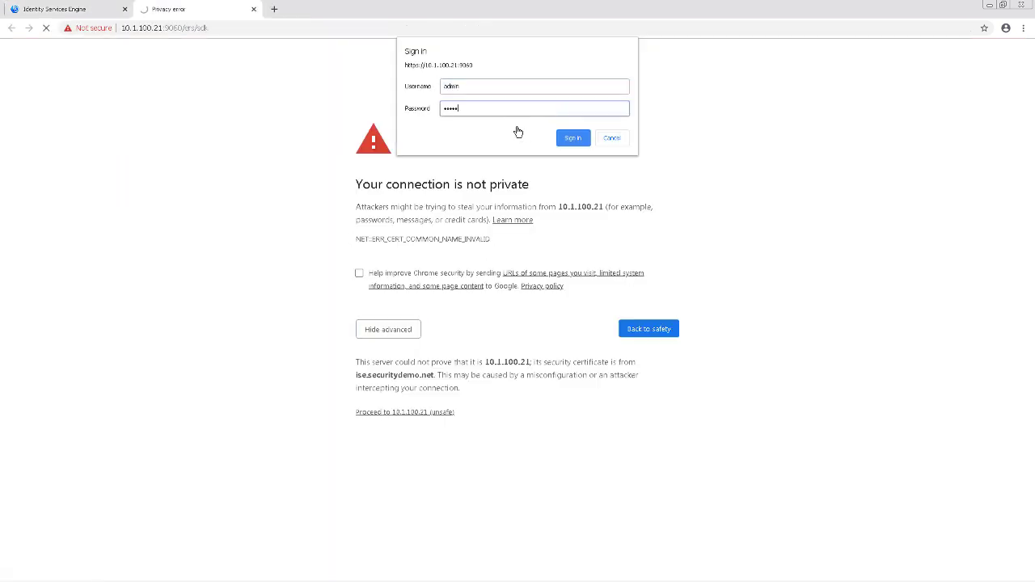
click(573, 137)
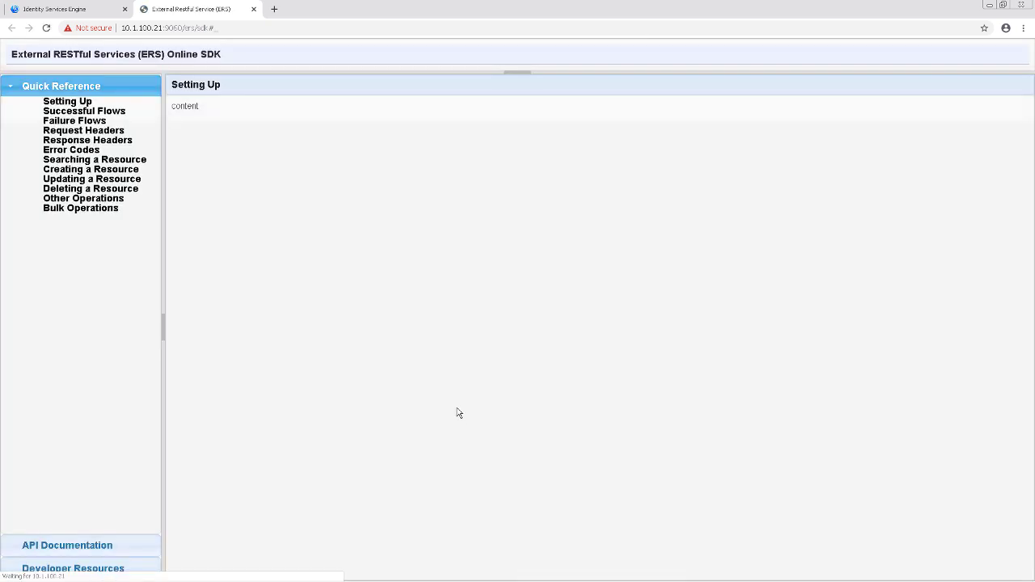
- Expand API Documentation and scroll through the list of ERS resources
click(67, 545)
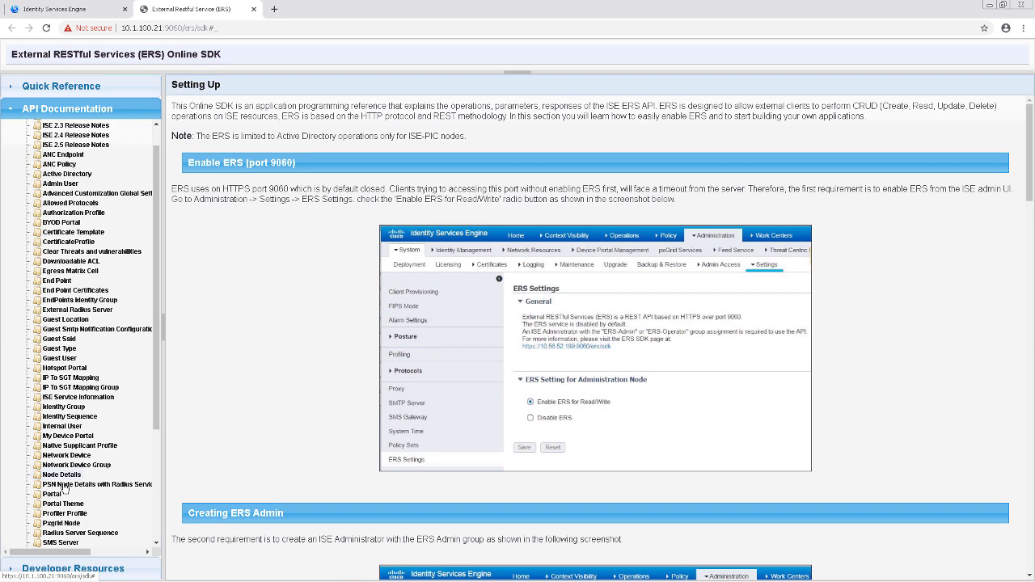
scroll(65, 485, down, 2)
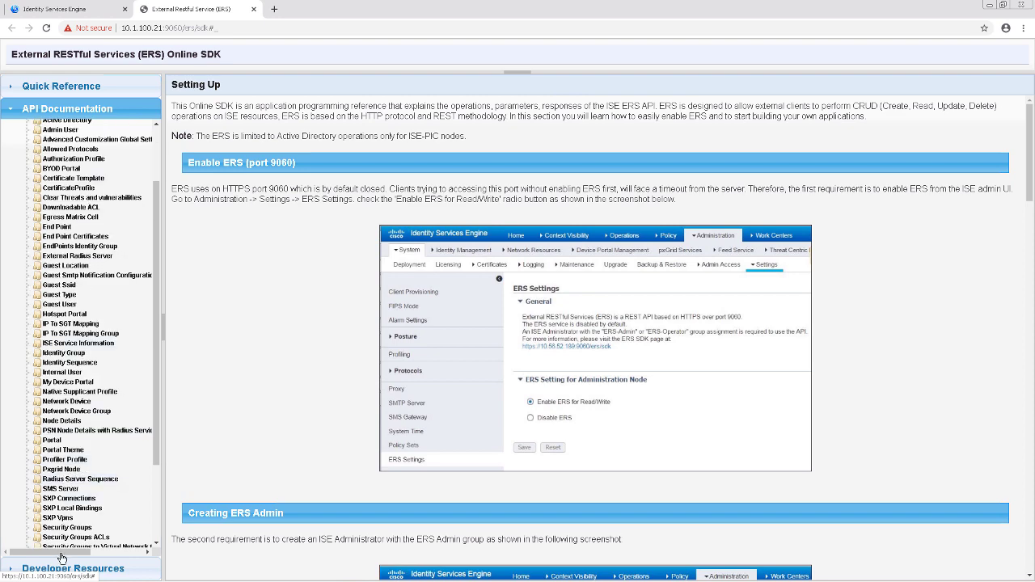
scroll(63, 558, down, 3)
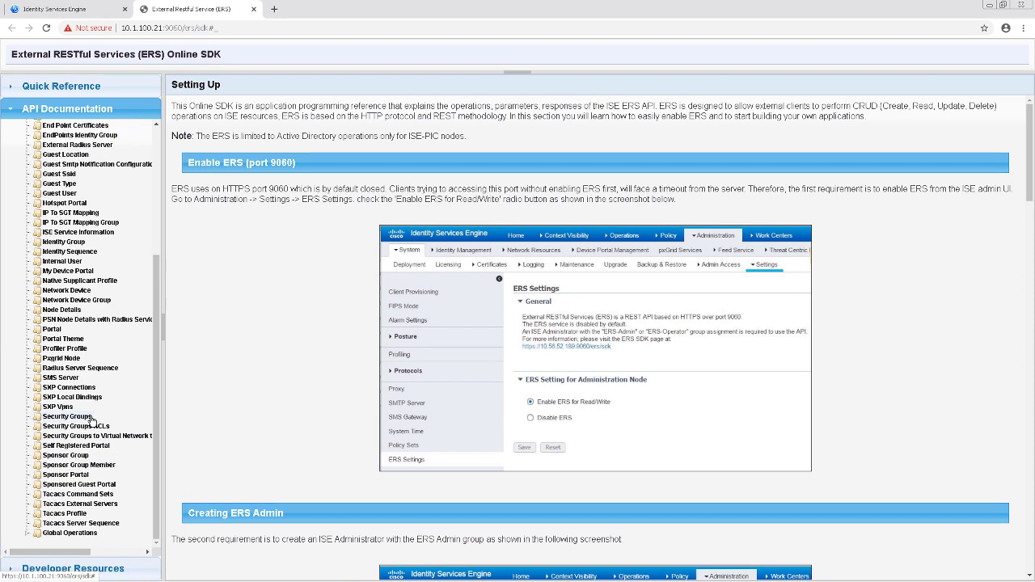
scroll(96, 243, up, 6)
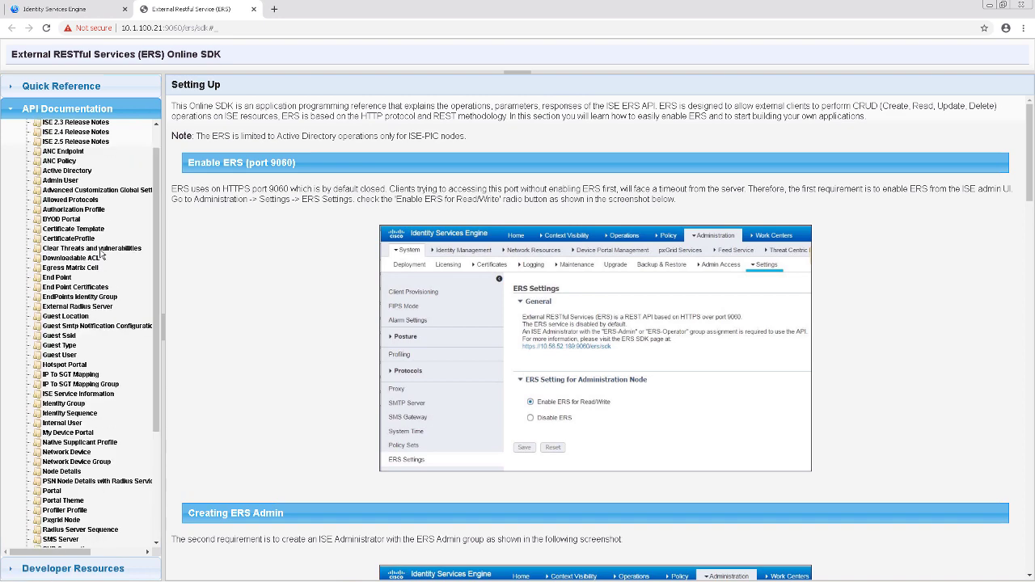